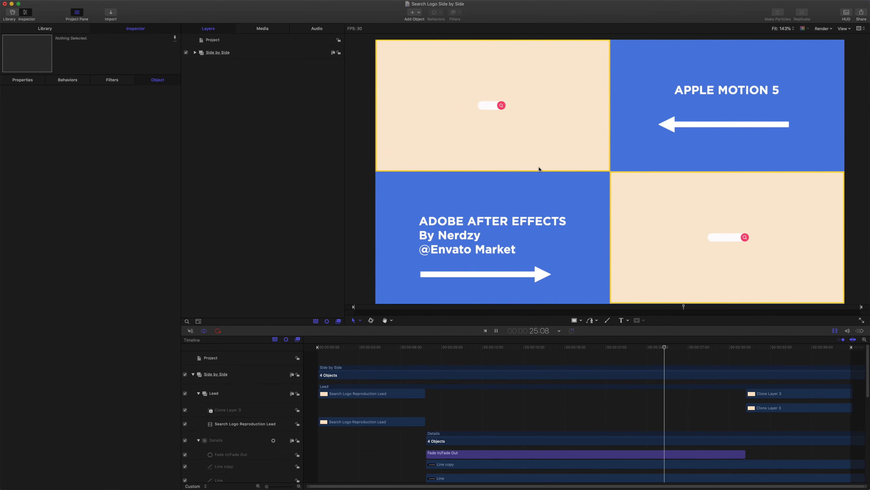
Step: Play and pause the side-by-side comparison, scrubbing between the MOTION 5 logo title and four-panel view
key("space")
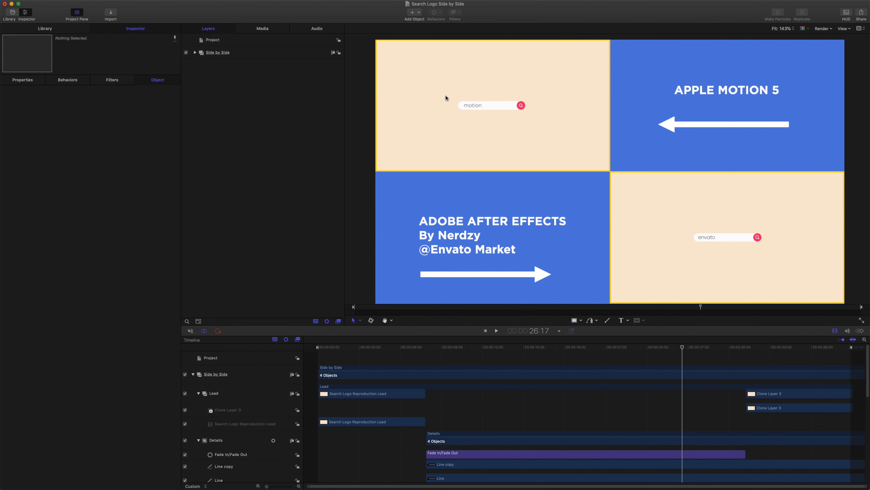
key("space")
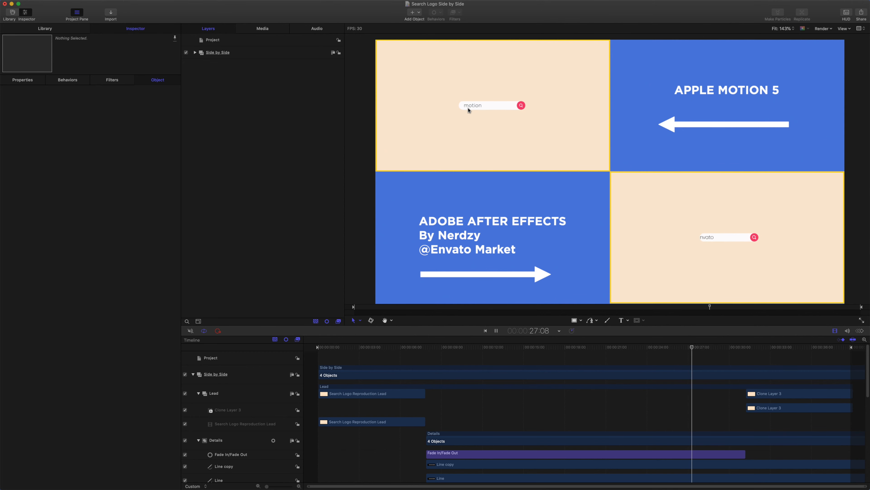
key("space")
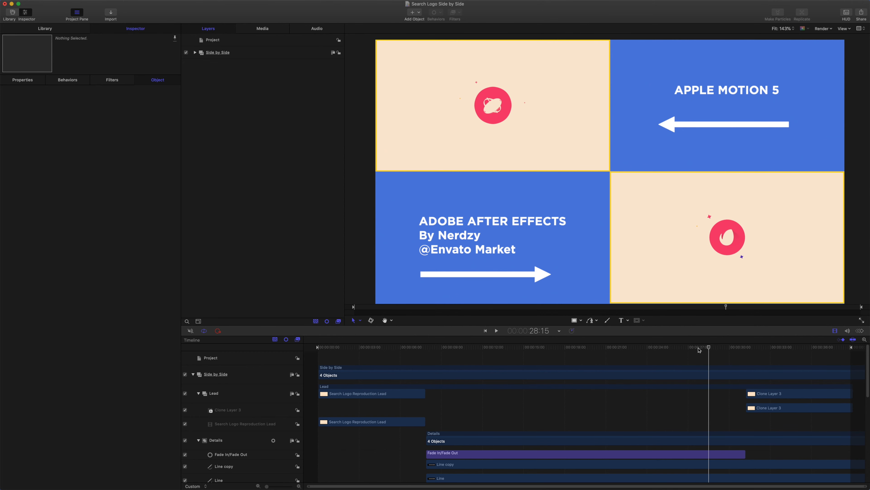
left_click_drag(709, 349, 422, 347)
left_click_drag(423, 315, 515, 313)
Step: Play the comparison animation, then scrub back through the shrinking logos and coin-spin frames
key("space")
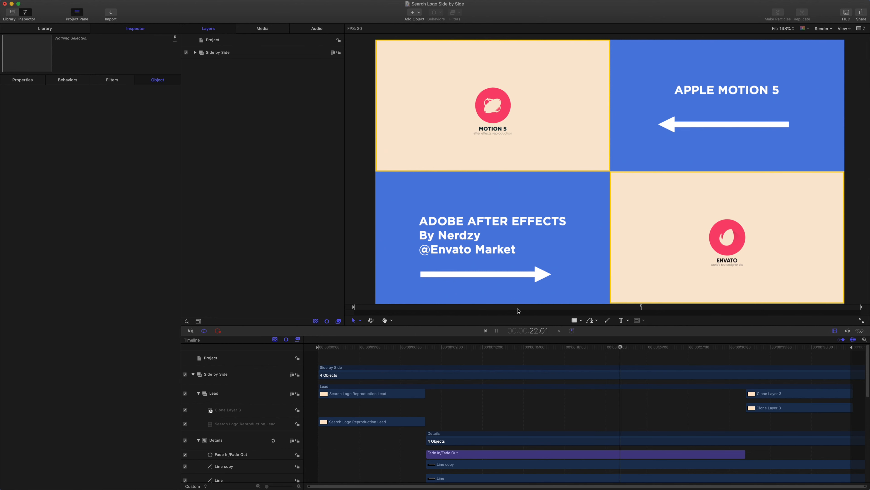
key("space")
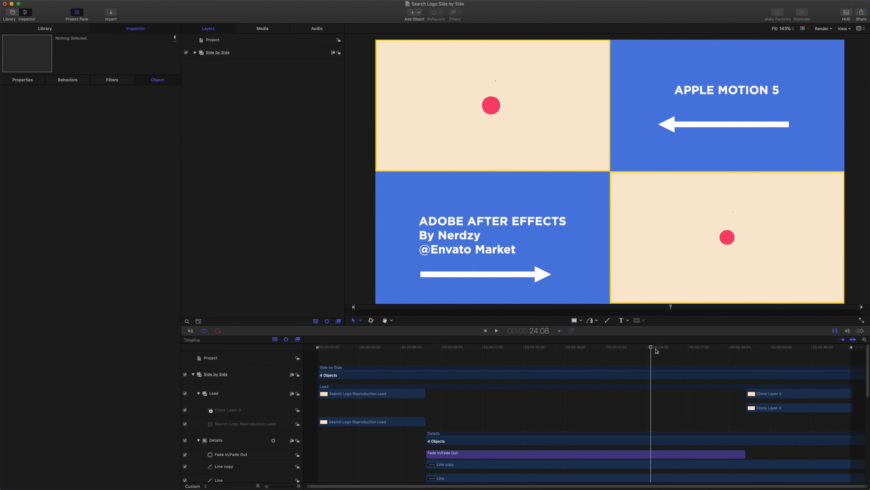
mouse_move(653, 349)
left_mouse_down()
mouse_move(456, 319)
mouse_move(526, 315)
mouse_move(648, 351)
left_mouse_up()
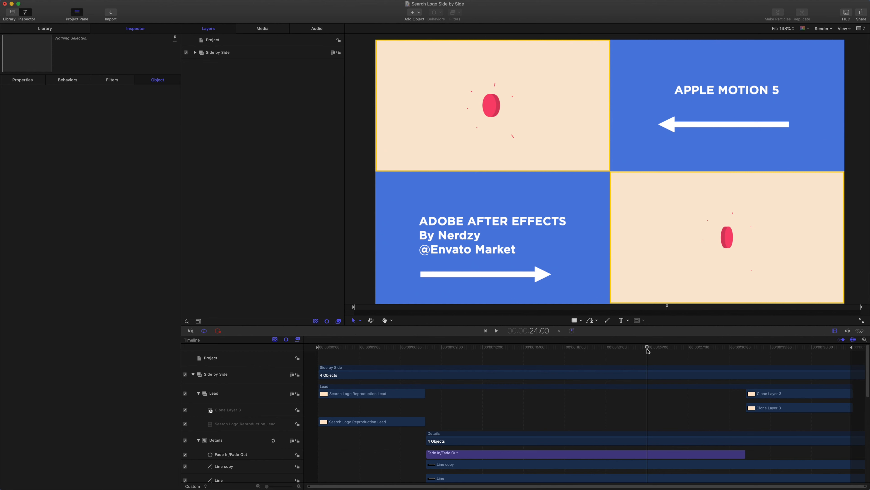
left_click_drag(648, 351, 597, 340)
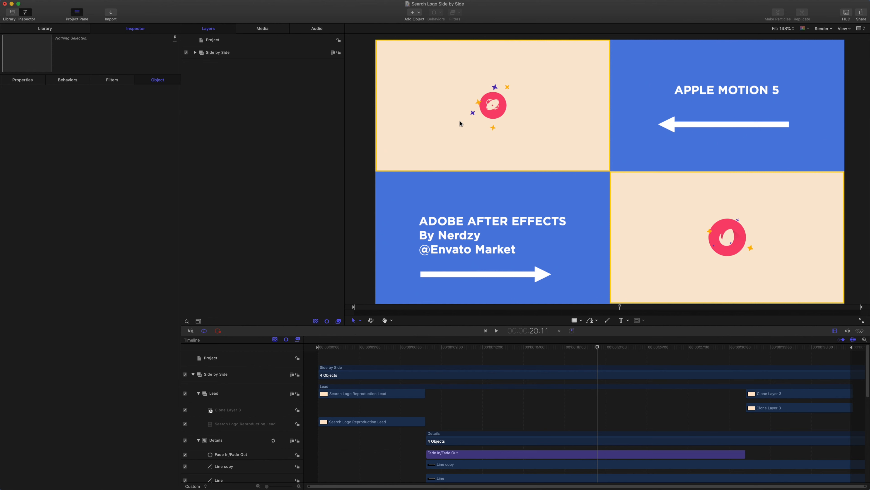
left_click_drag(596, 349, 433, 313)
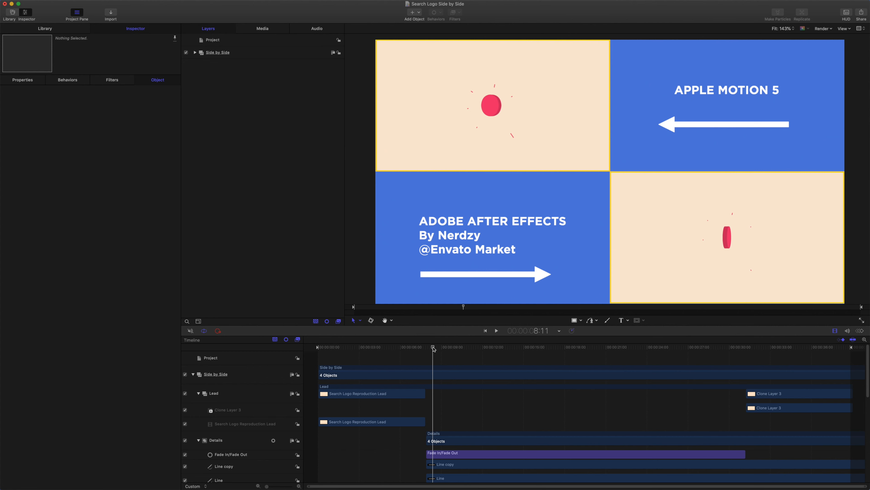
left_click_drag(433, 349, 527, 363)
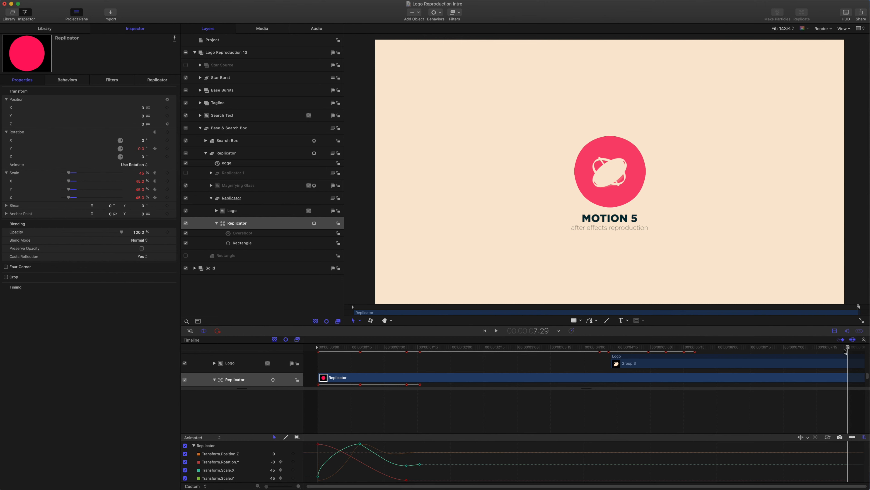
Step: Scrub from the animation start to the logo with stars and back to the circle-and-lines frame
left_click_drag(848, 349, 363, 339)
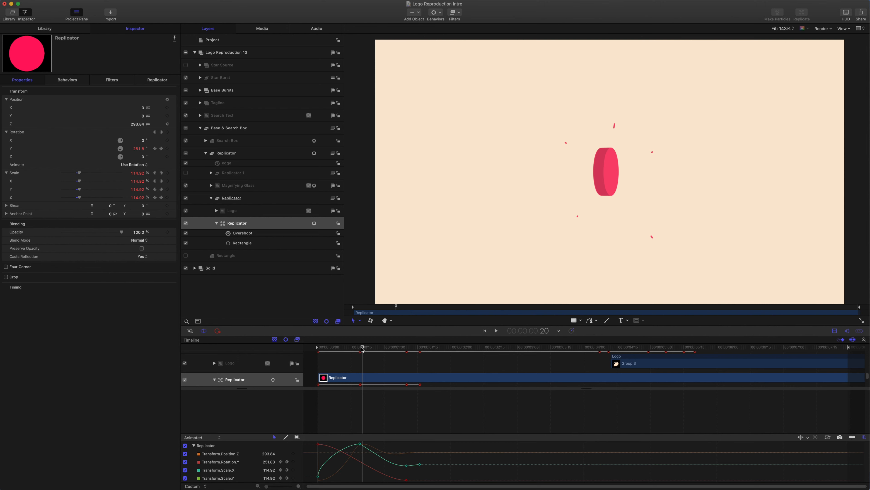
left_click_drag(362, 348, 633, 387)
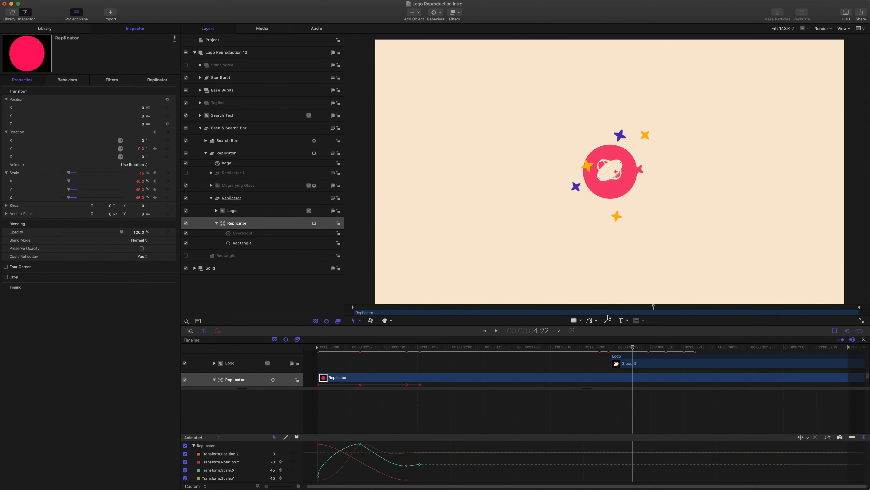
left_click_drag(633, 349, 352, 280)
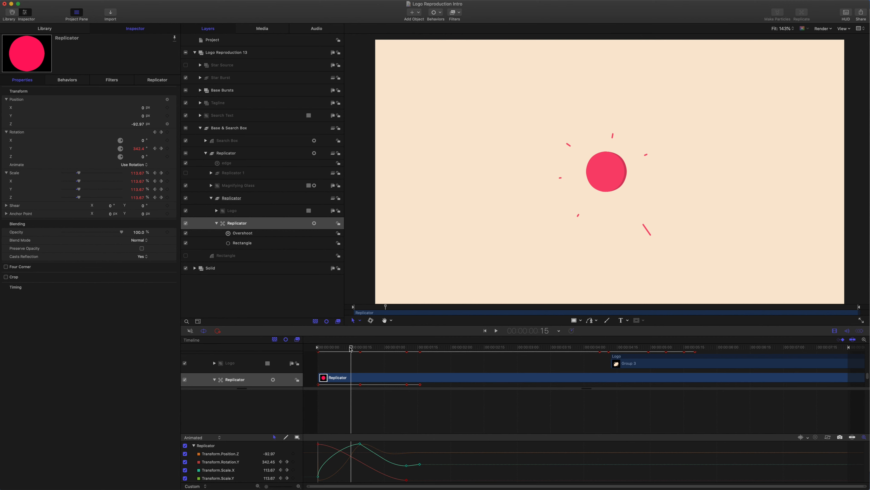
Step: Step through the opening coin-spin and magnifier circle frames, then select the edge behavior
mouse_move(354, 348)
left_mouse_down()
mouse_move(369, 347)
mouse_move(301, 327)
mouse_move(363, 343)
mouse_move(354, 344)
left_mouse_up()
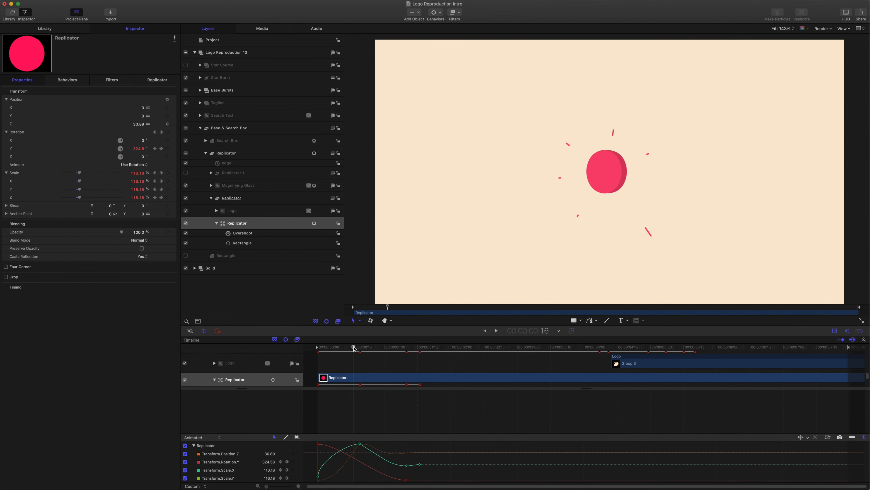
left_click_drag(354, 348, 403, 360)
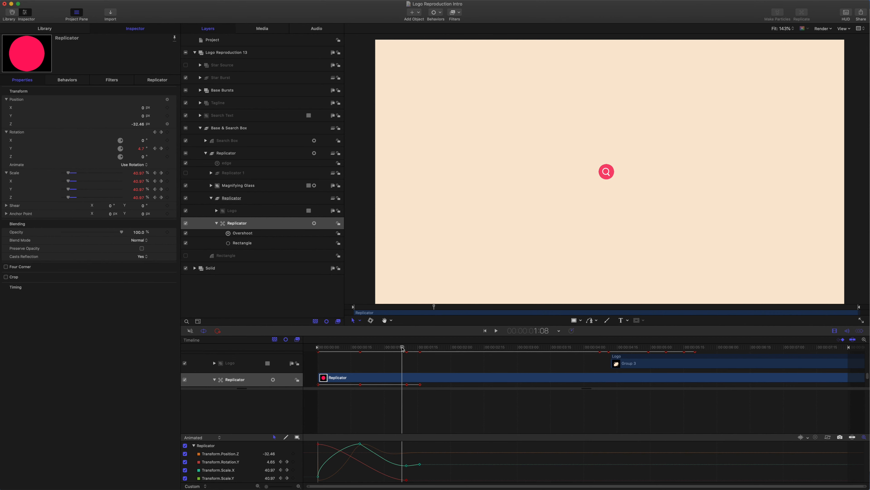
left_click_drag(402, 350, 430, 360)
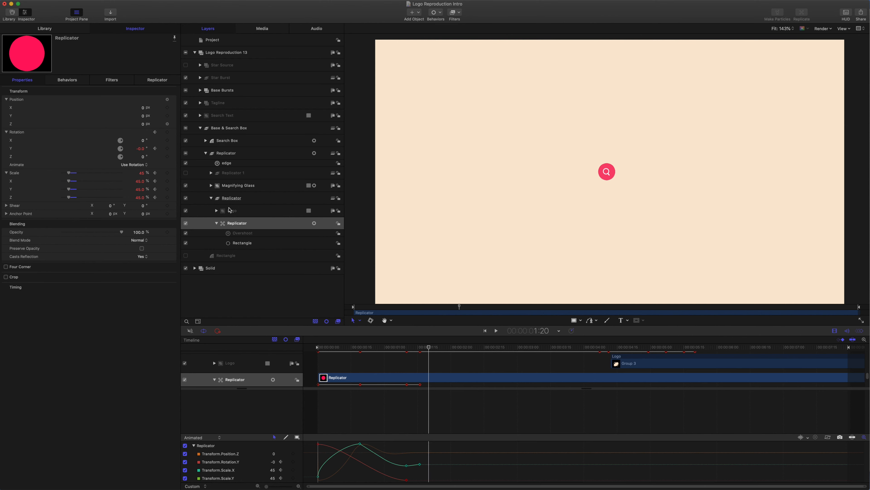
left_click(228, 165)
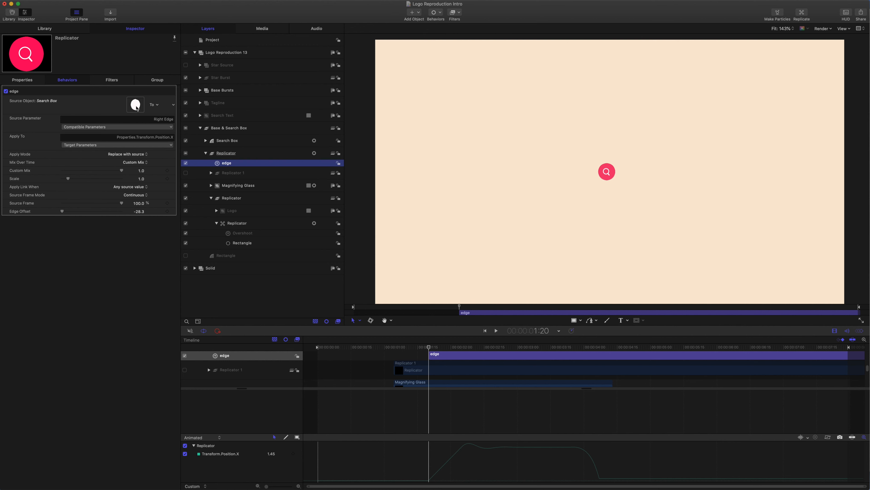
Step: Show the Search Box's Shape Geometry settings and scrub to watch it stretch open
left_click(219, 143)
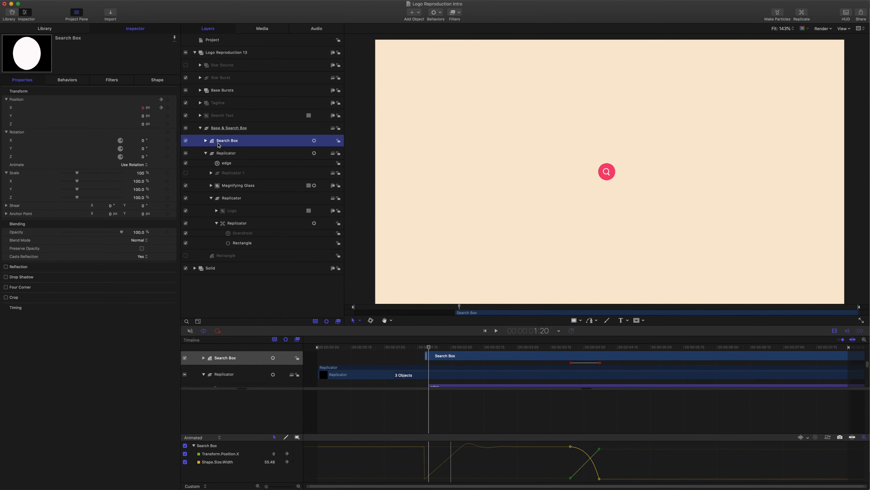
left_click(155, 84)
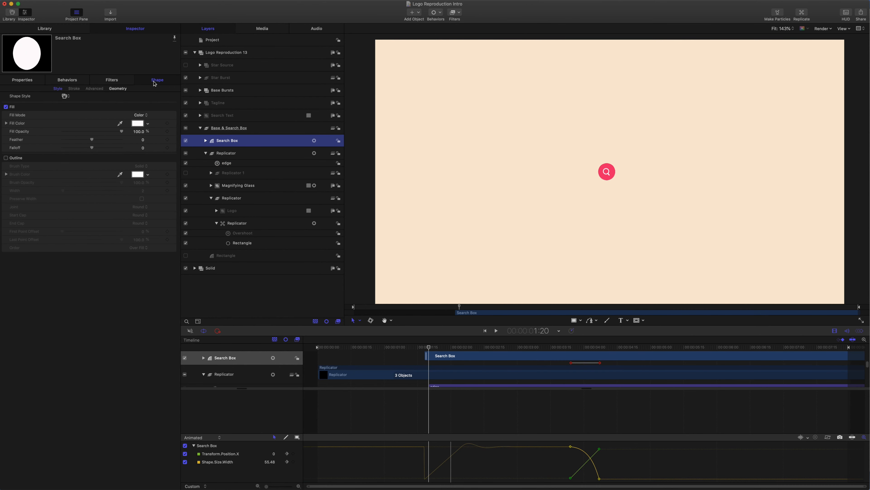
left_click(118, 88)
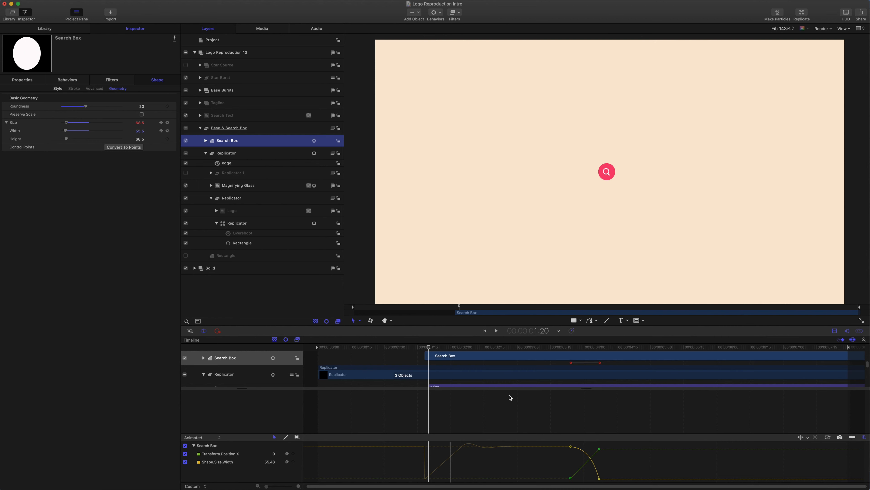
left_click(430, 347)
left_click_drag(430, 348, 495, 359)
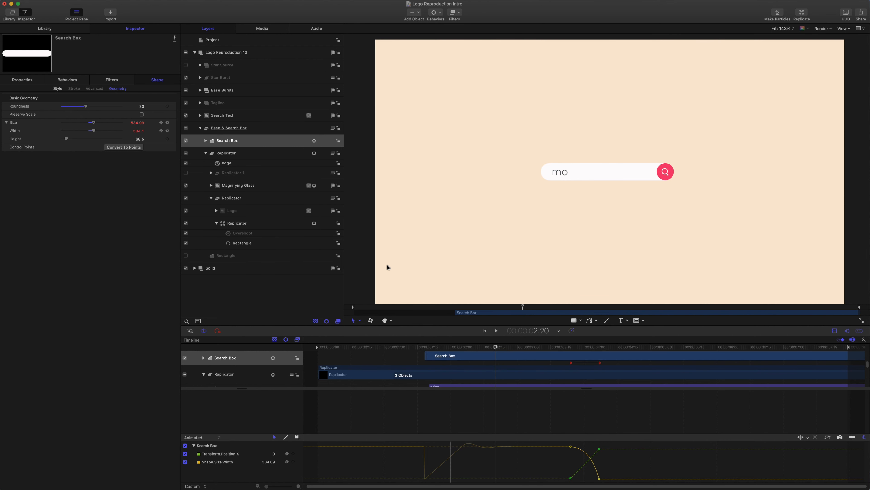
Step: Reveal Search Box's Overshoot behavior and scrub the bar widening to its full width
left_click(205, 141)
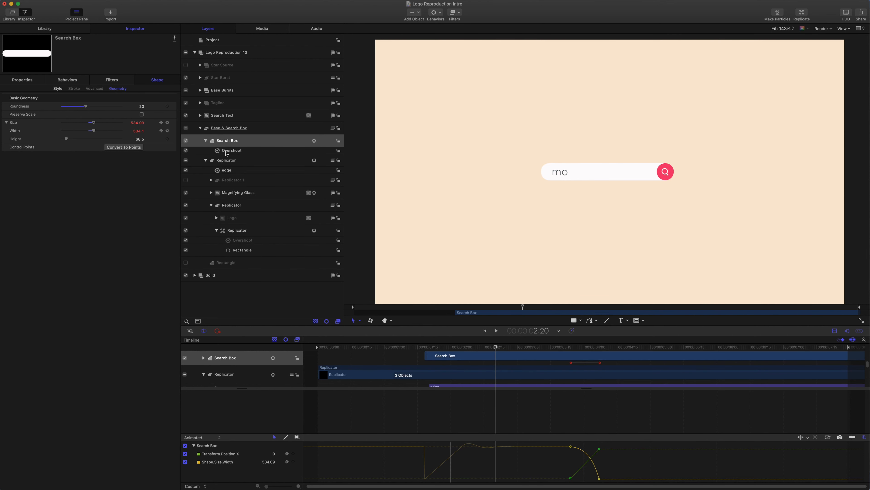
mouse_move(496, 353)
left_mouse_down()
mouse_move(429, 353)
mouse_move(496, 353)
left_mouse_up()
left_click_drag(496, 347, 429, 343)
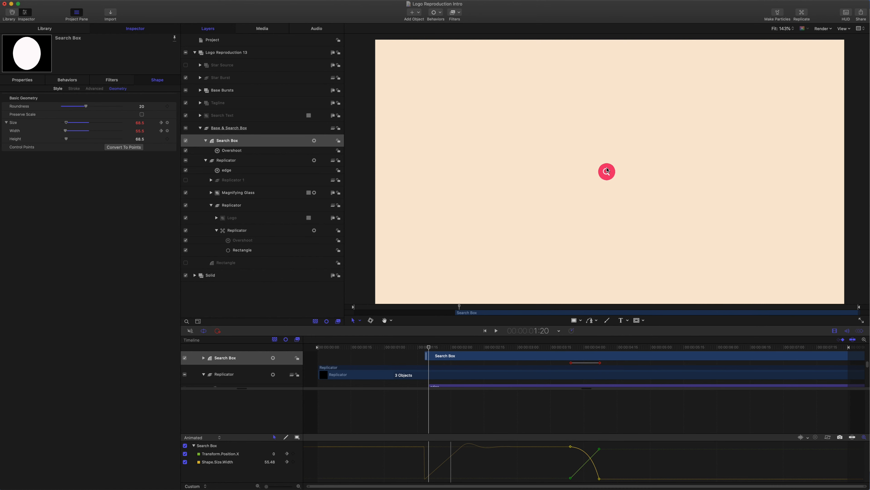
left_click(431, 348)
left_click_drag(431, 348, 492, 353)
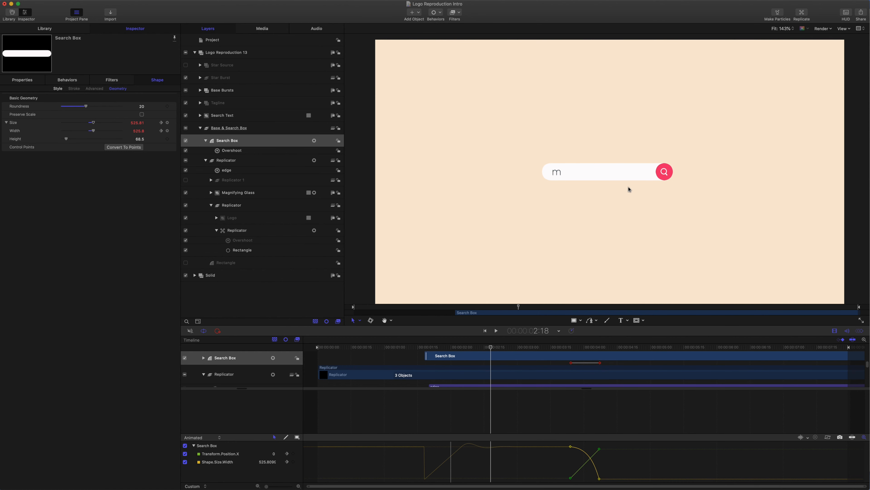
left_click_drag(493, 350, 602, 348)
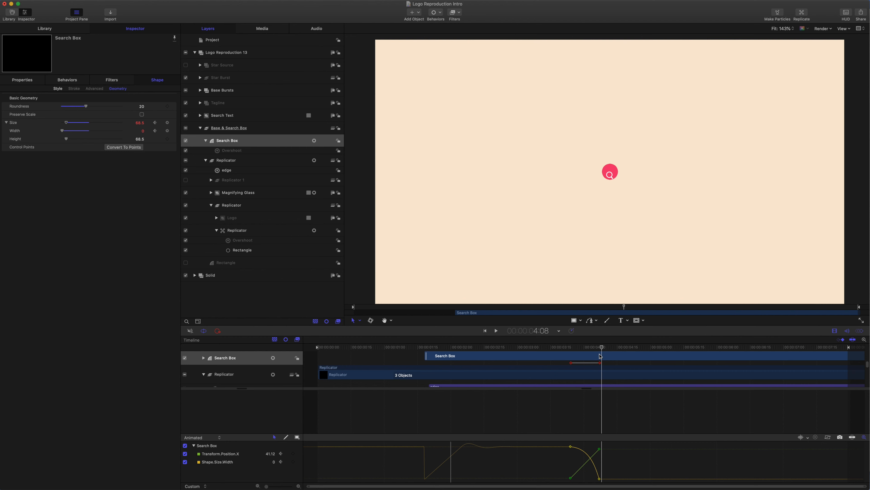
left_click_drag(604, 349, 628, 349)
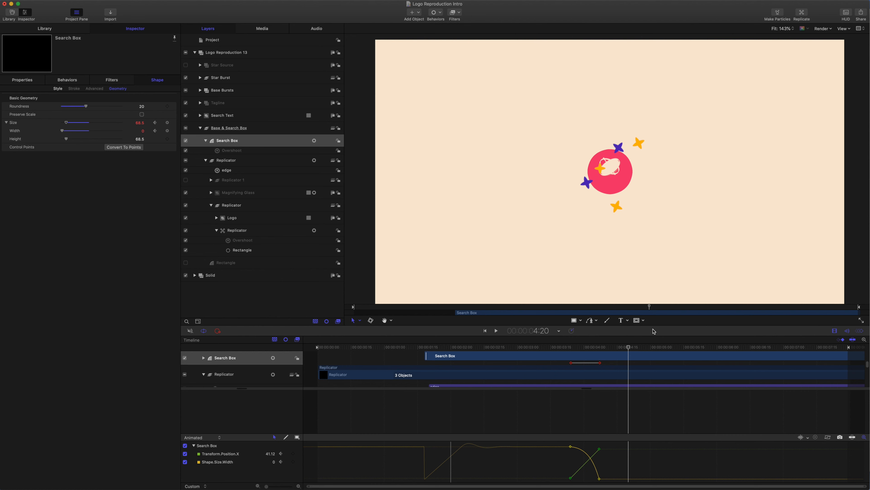
key("space")
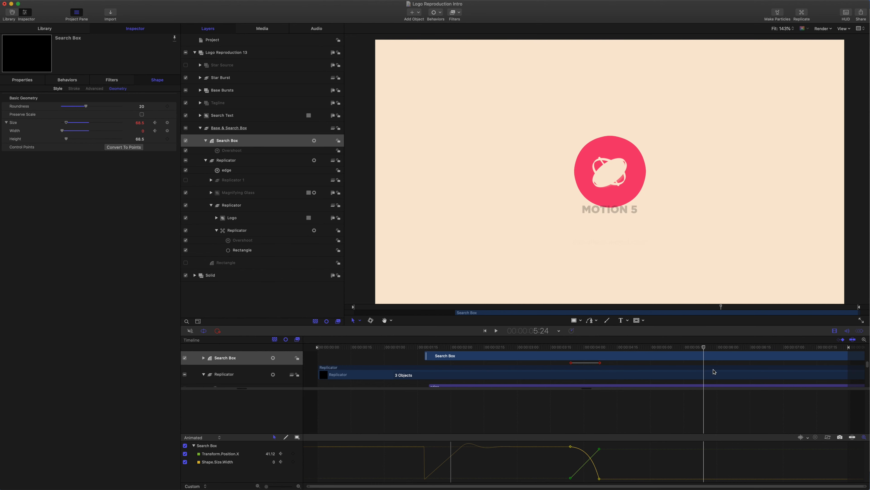
mouse_move(759, 378)
left_mouse_down()
mouse_move(680, 370)
mouse_move(755, 368)
left_mouse_up()
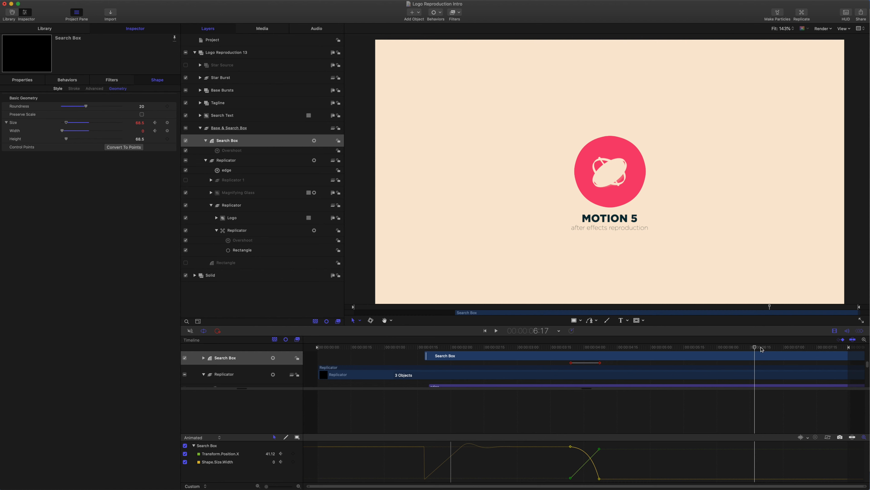
left_click_drag(755, 349, 852, 368)
key("space")
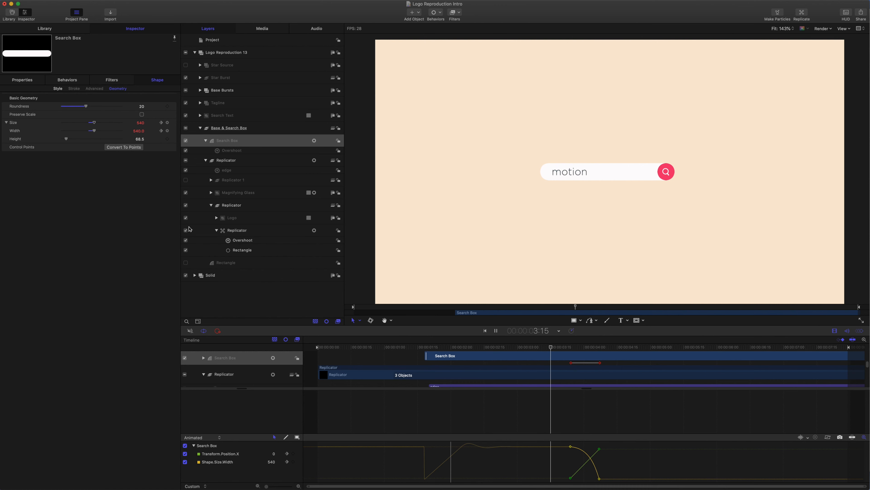
key("space")
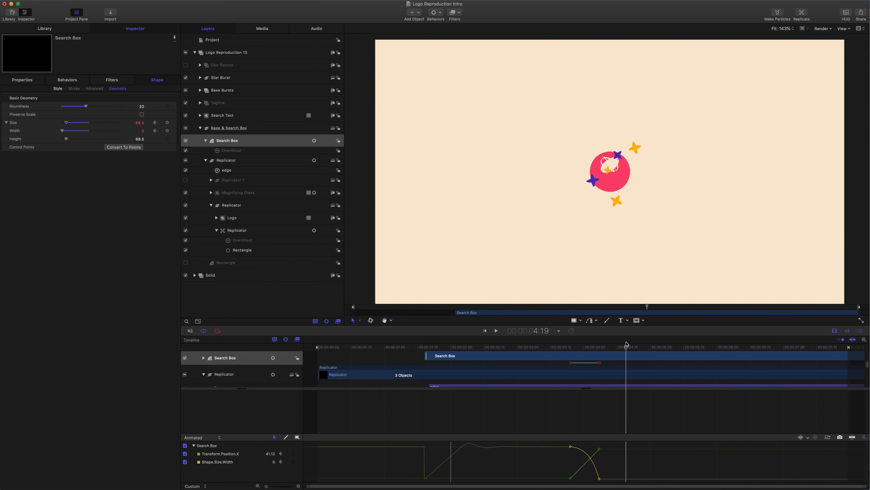
left_click_drag(627, 344, 538, 346)
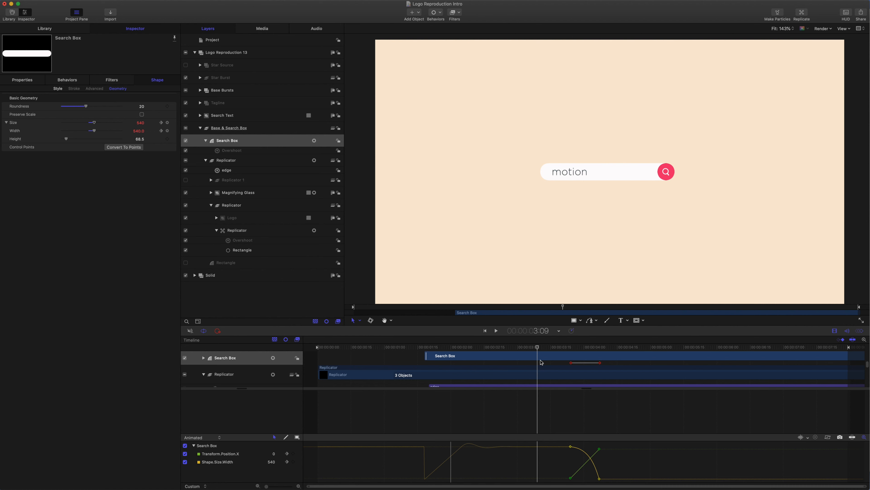
left_click_drag(538, 346, 587, 355)
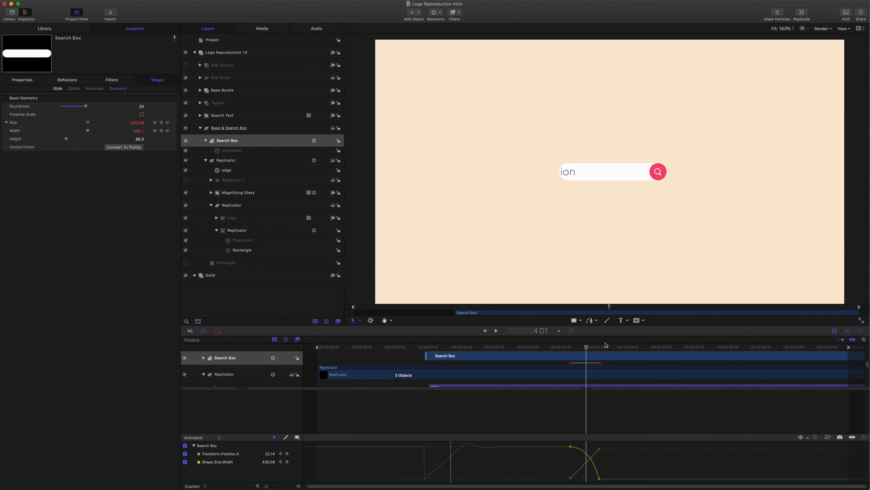
key("space")
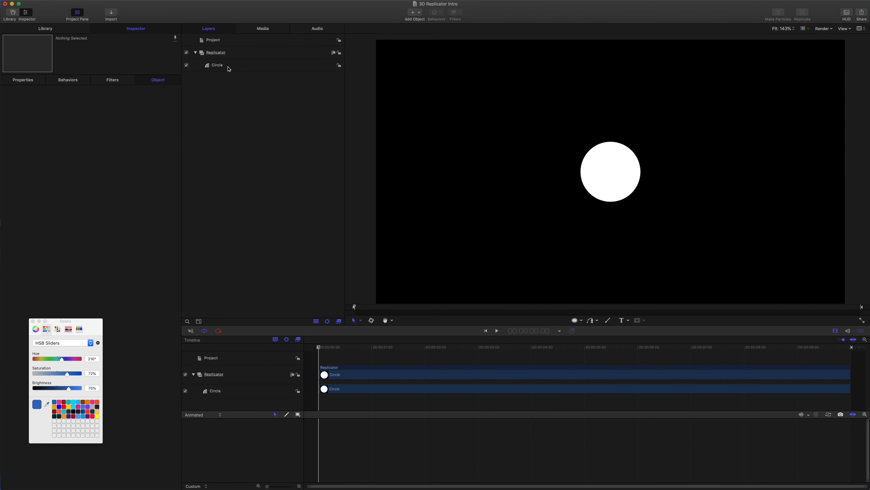
Step: Replicate the Circle layer with L and make the replicator and its group 3D
left_click(229, 68)
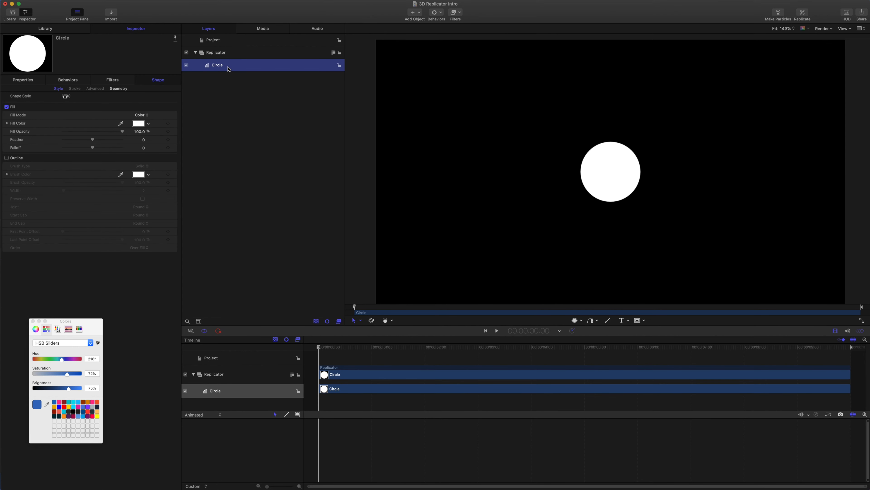
key("l")
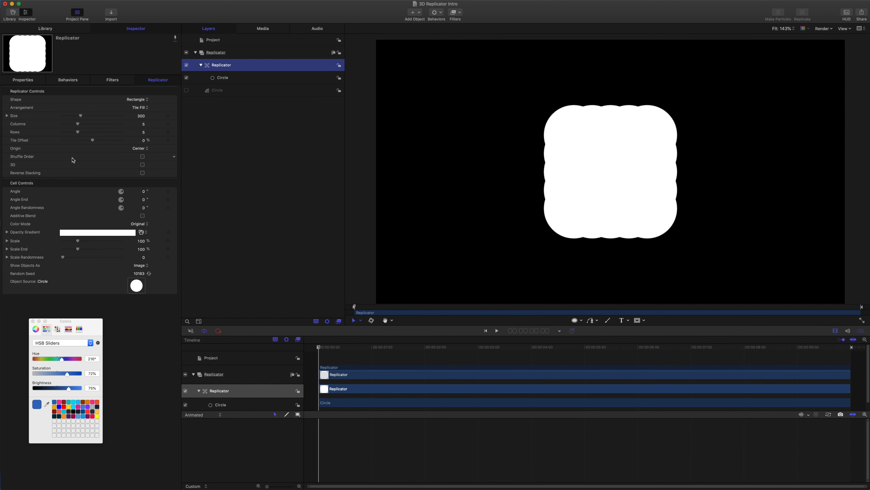
left_click(142, 165)
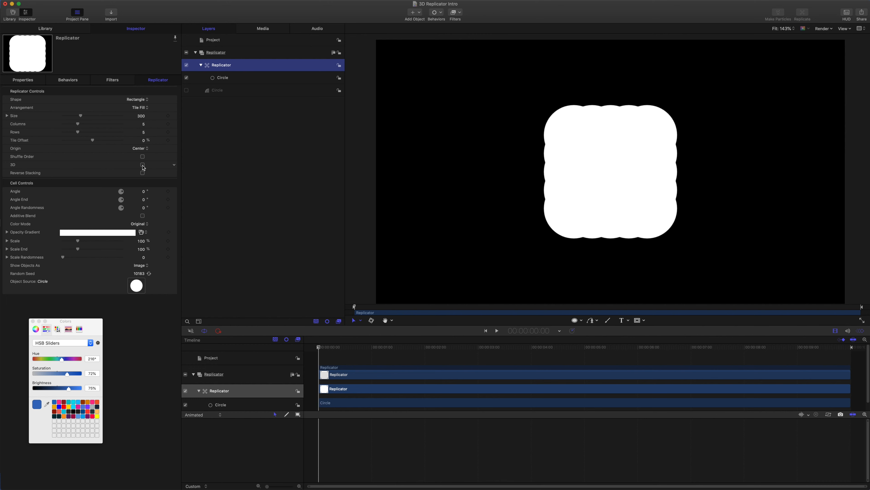
left_click(334, 53)
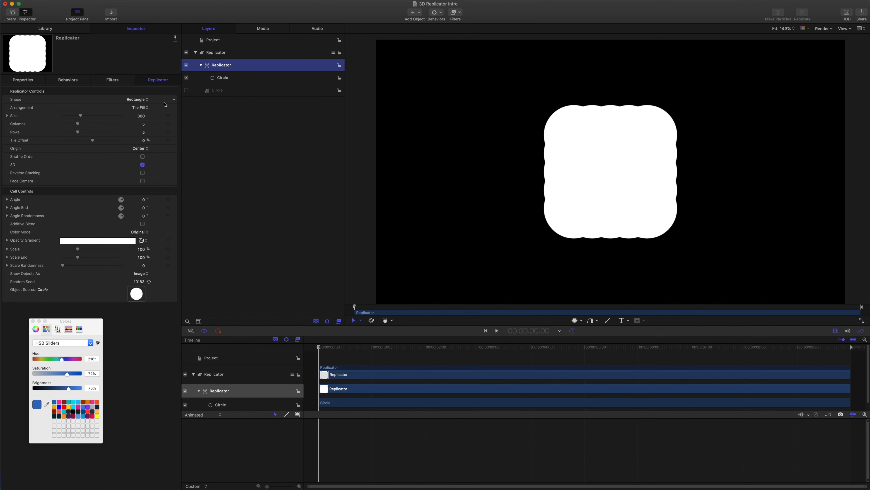
Step: Set the replicator shape to Box with 1 column and 1 row
left_click(143, 101)
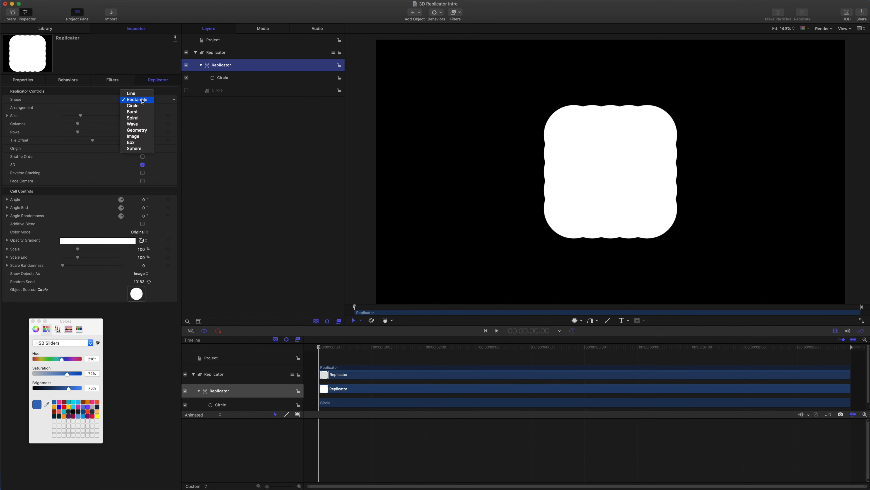
left_click(137, 145)
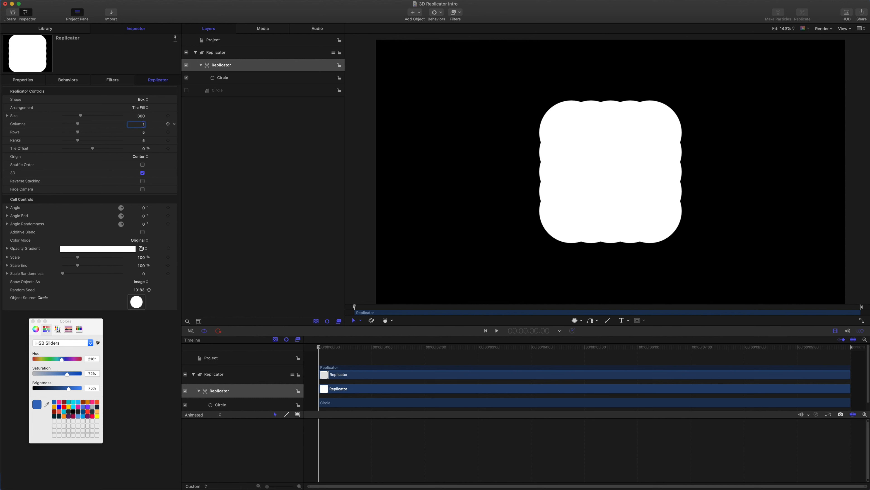
key("Return")
left_click(144, 132)
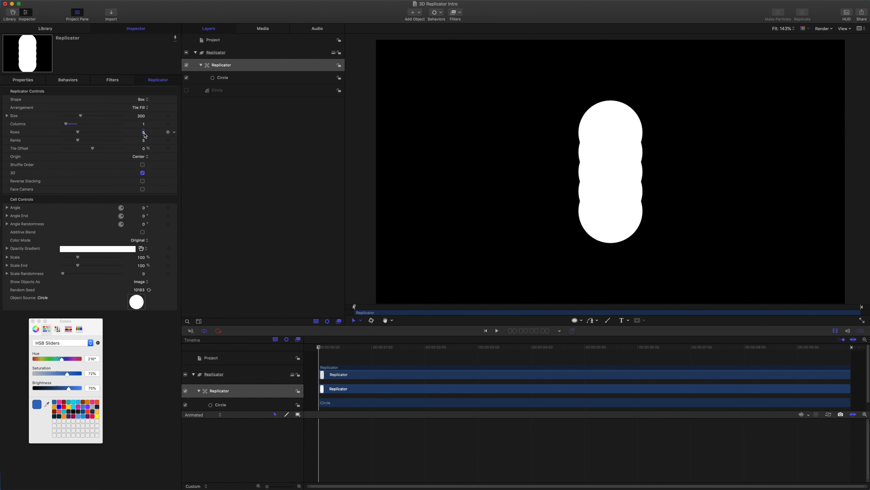
type("1")
key("Return")
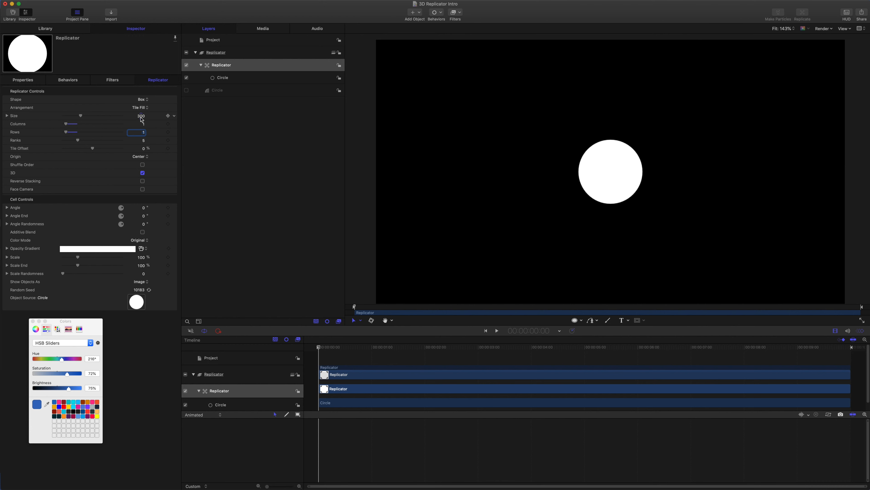
left_click(372, 322)
Step: Rotate the Box replicator to show its depth, then set Ranks to 100 and Size to 35
key("super+slash")
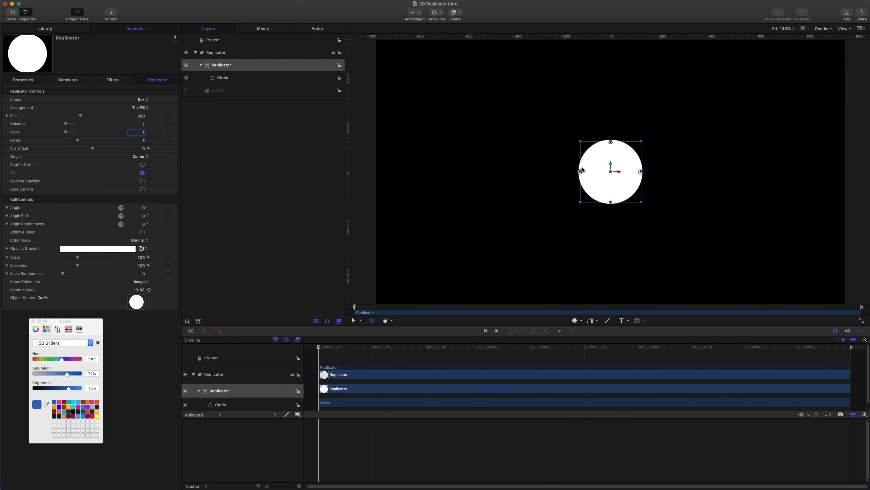
mouse_move(580, 173)
left_mouse_down()
mouse_move(573, 165)
mouse_move(581, 158)
left_mouse_up()
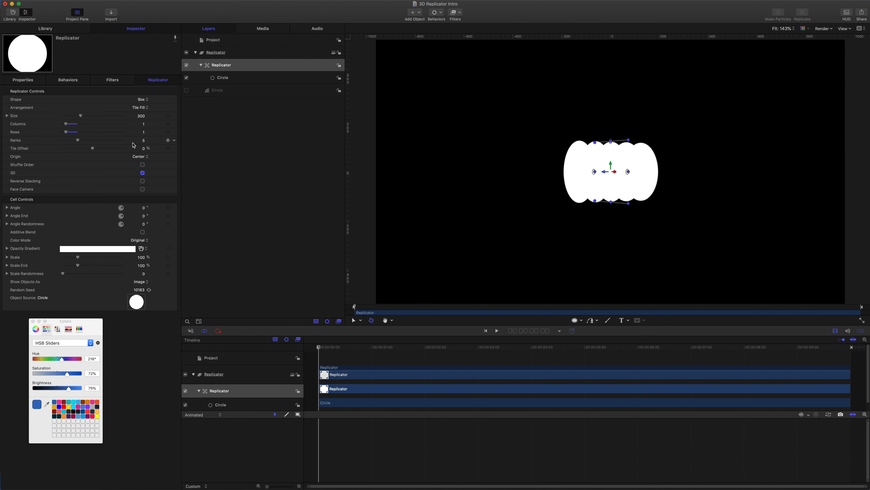
left_click(144, 141)
type("100")
key("Return")
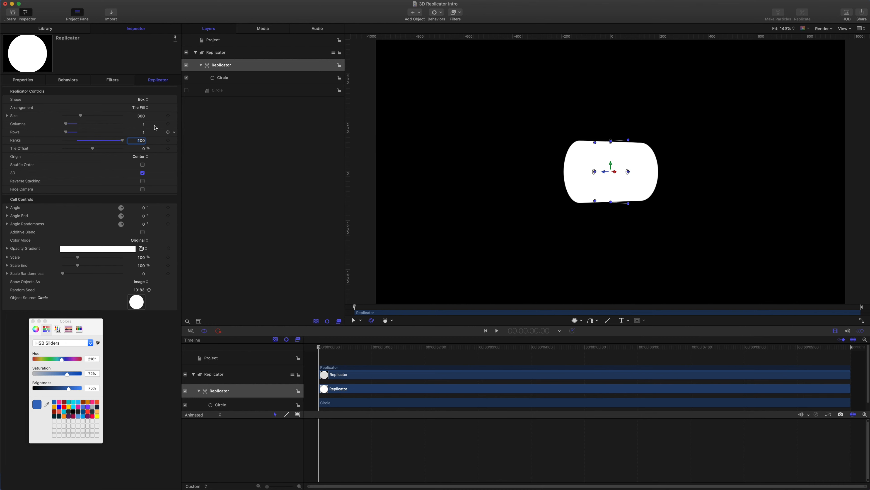
left_click(142, 117)
type("35")
key("Return")
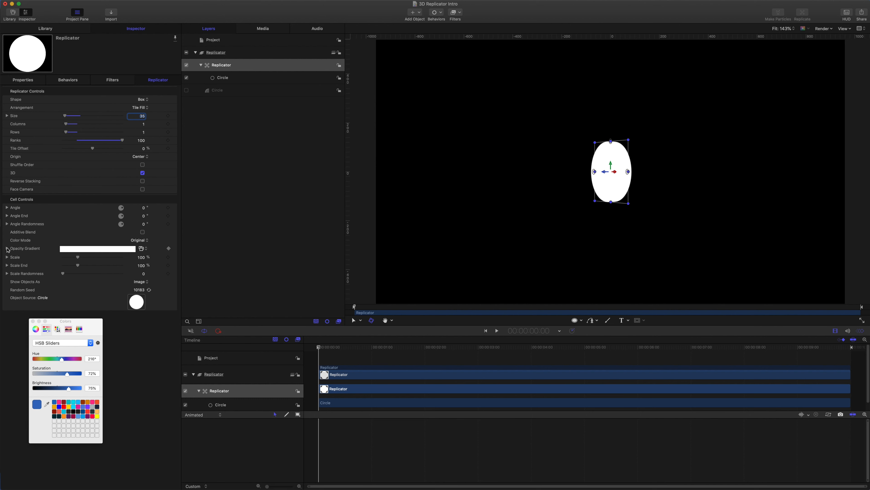
Step: Set the replicator's Color Mode to Over Pattern, briefly toggling the original Circle's visibility
left_click(139, 240)
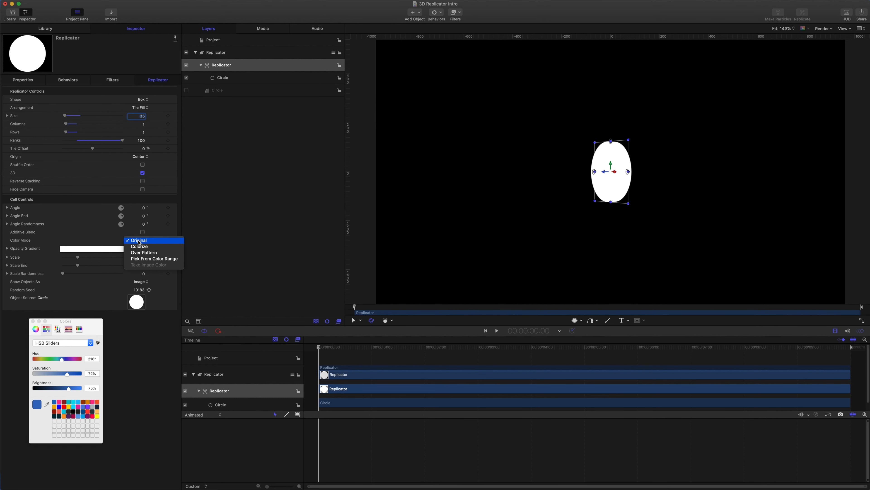
left_click(142, 252)
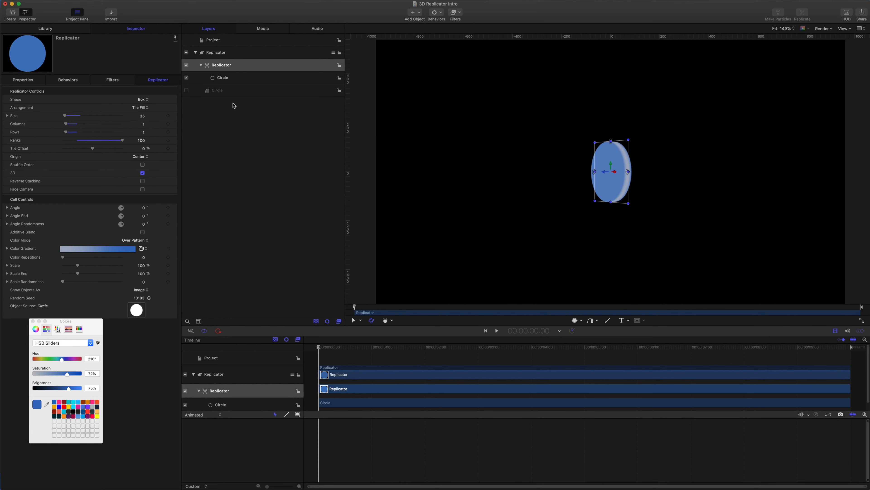
left_click(187, 90)
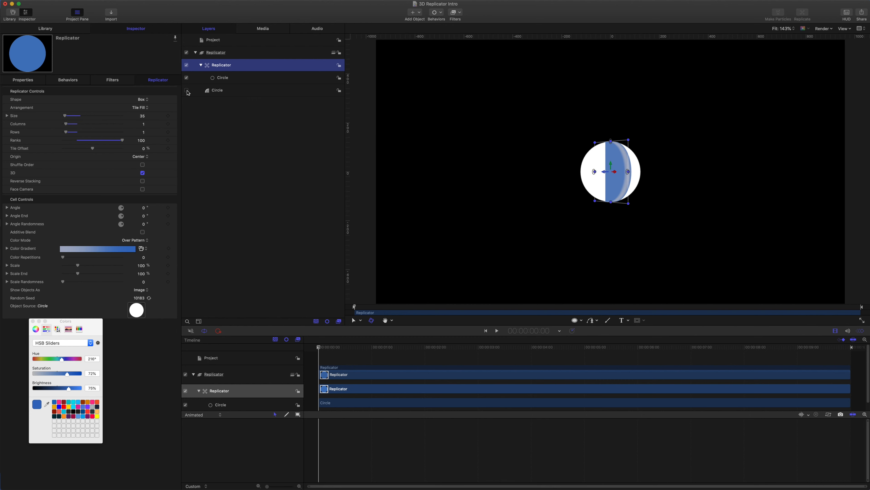
left_click(187, 90)
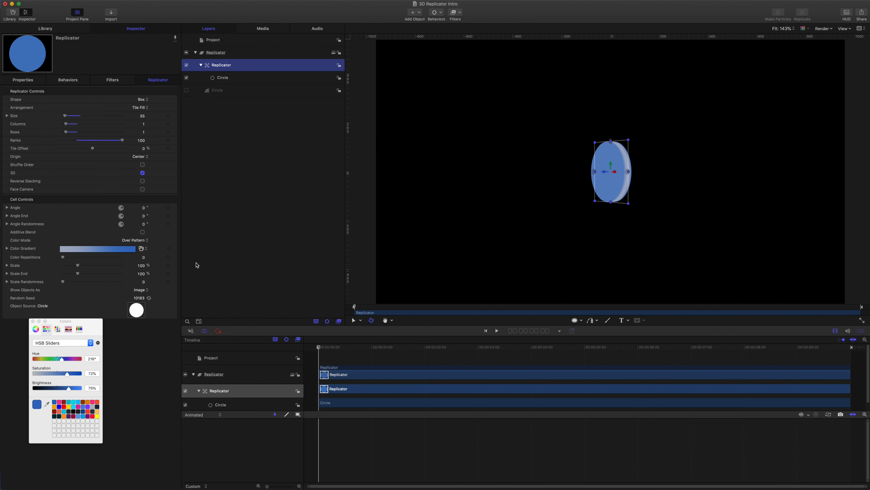
Step: Make both Color Gradient tags blue with Constant interpolation
left_click(7, 249)
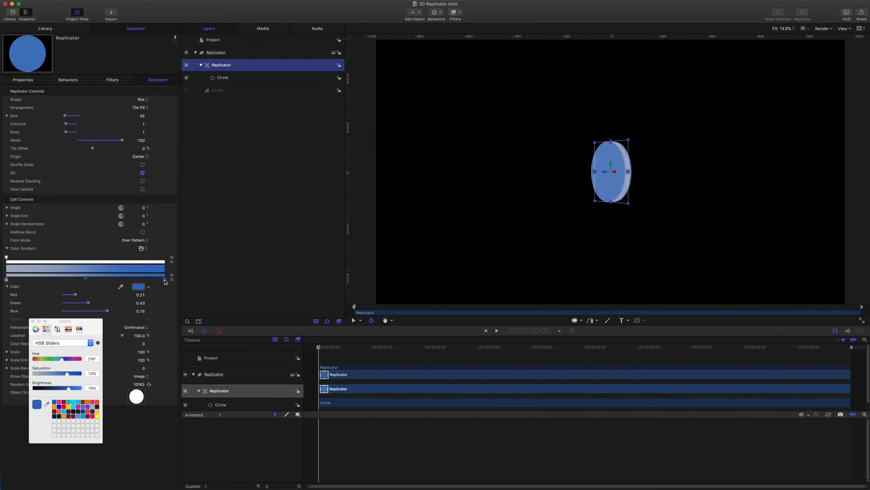
left_click(6, 279)
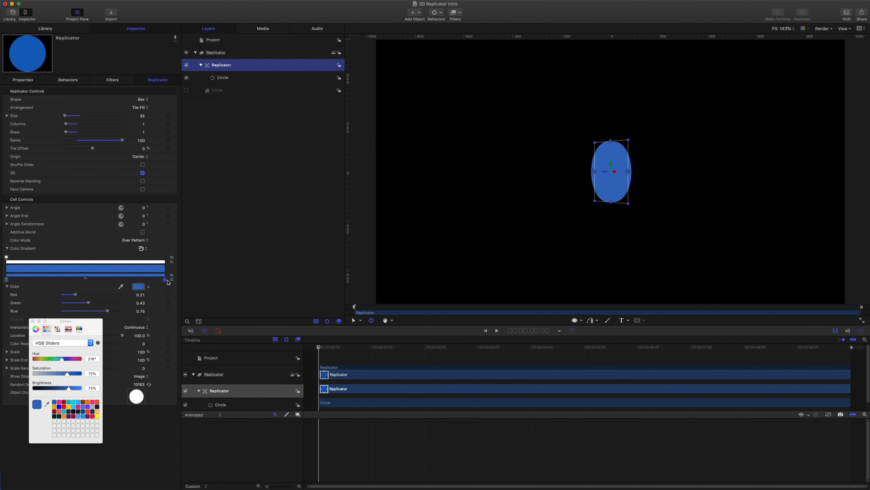
left_click_drag(165, 280, 165, 279)
left_click(136, 327)
left_click(134, 313)
left_click(7, 280)
left_click(135, 328)
left_click(133, 315)
Step: Darken one tag's blue to about 55% brightness and move the lighter tag to 91.89%
left_click_drag(68, 390, 59, 389)
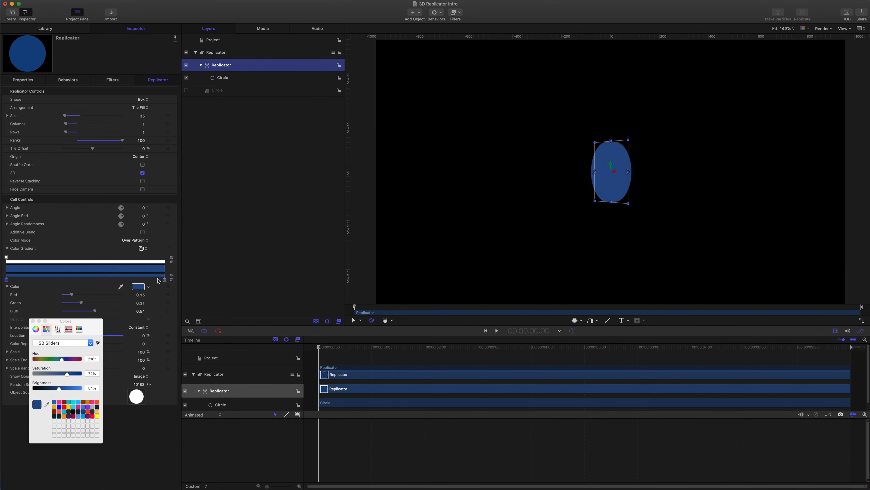
left_click_drag(165, 280, 152, 280)
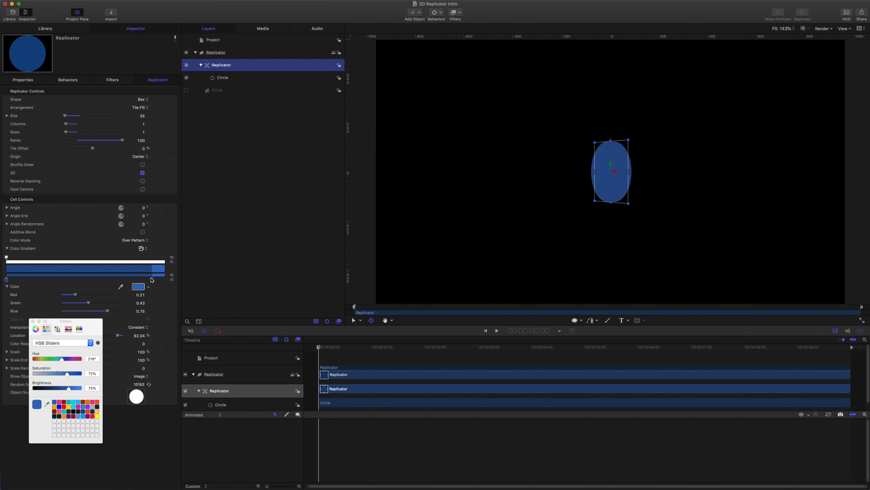
key("super+slash")
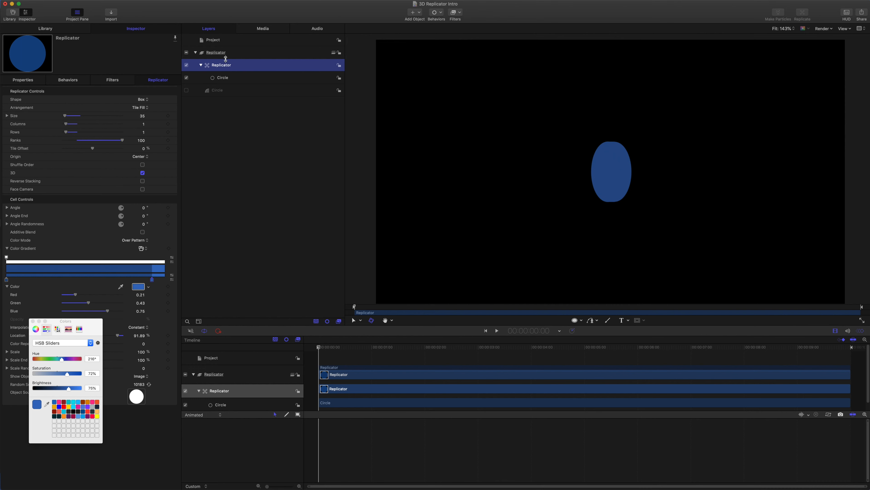
Step: Set the replicator Origin to Back and rotate it around Y to show the disc's depth
left_click(16, 158)
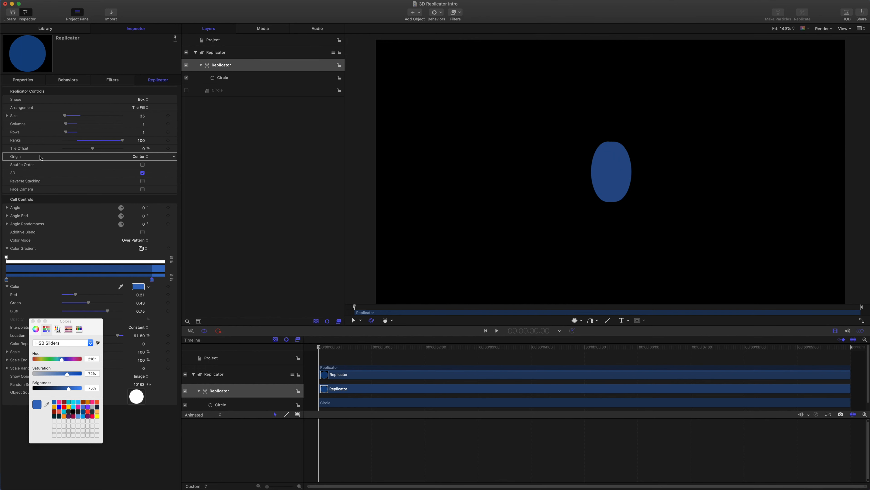
left_click(141, 157)
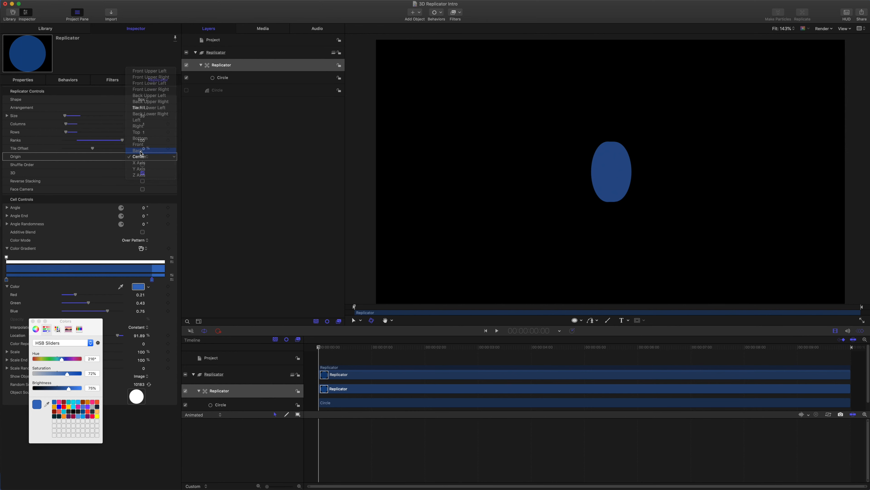
left_click(140, 154)
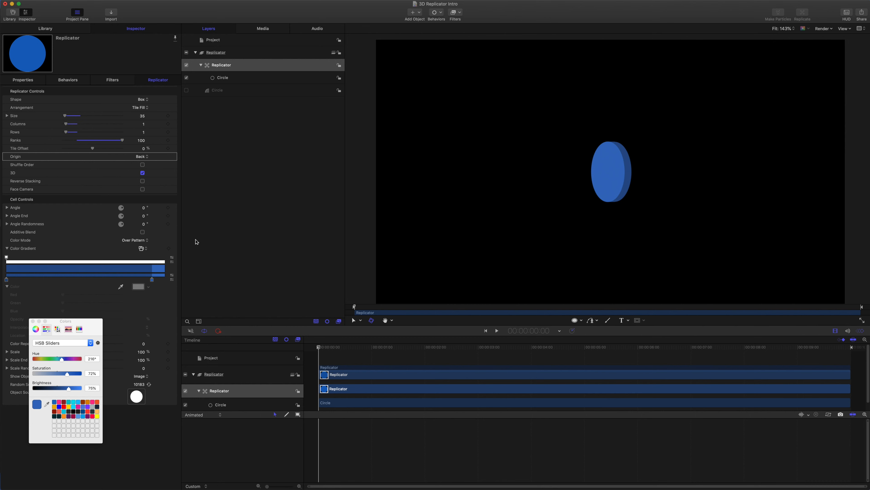
left_click(371, 321)
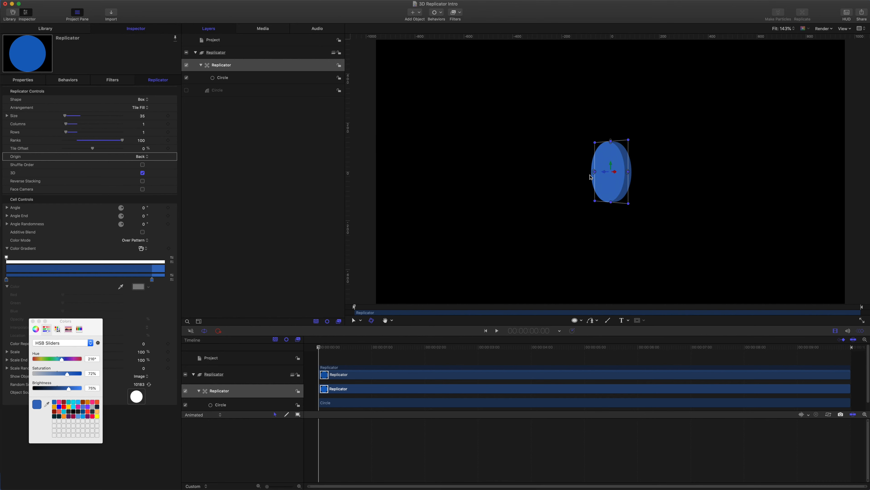
mouse_move(590, 176)
left_mouse_down()
mouse_move(564, 171)
mouse_move(594, 177)
mouse_move(586, 175)
left_mouse_up()
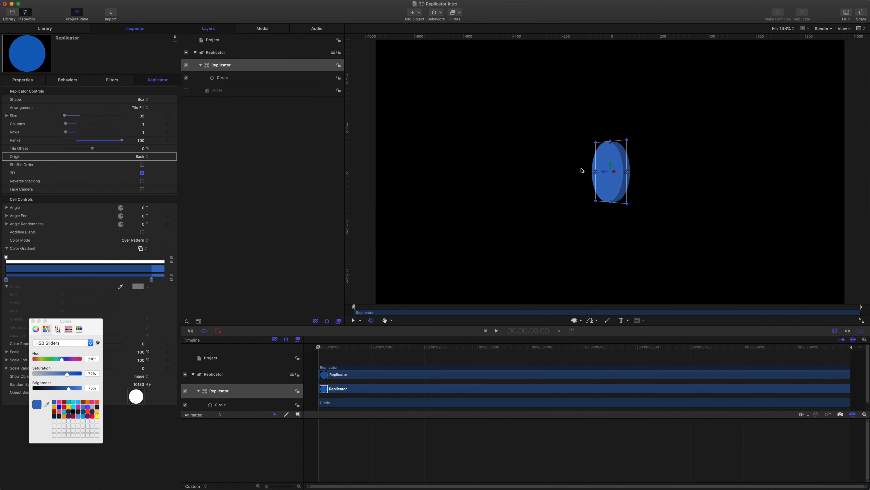
Step: Add a new gradient colour tag and slide the darker blue tag toward the start
mouse_move(596, 174)
left_mouse_down()
mouse_move(581, 173)
mouse_move(597, 175)
left_mouse_up()
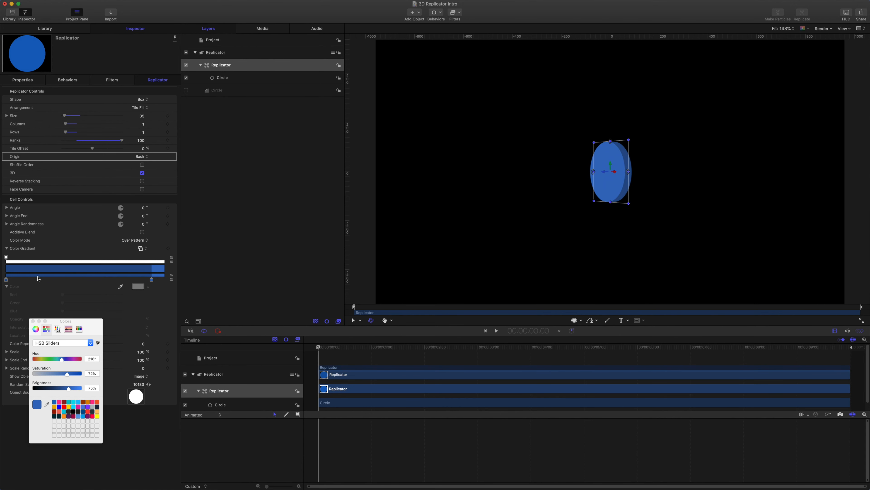
left_click(68, 279)
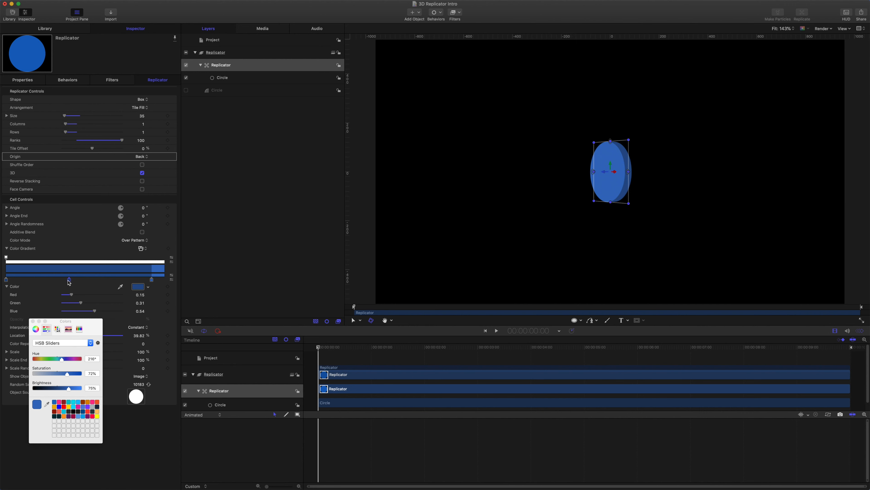
left_click(152, 280)
left_click_drag(139, 287, 6, 279)
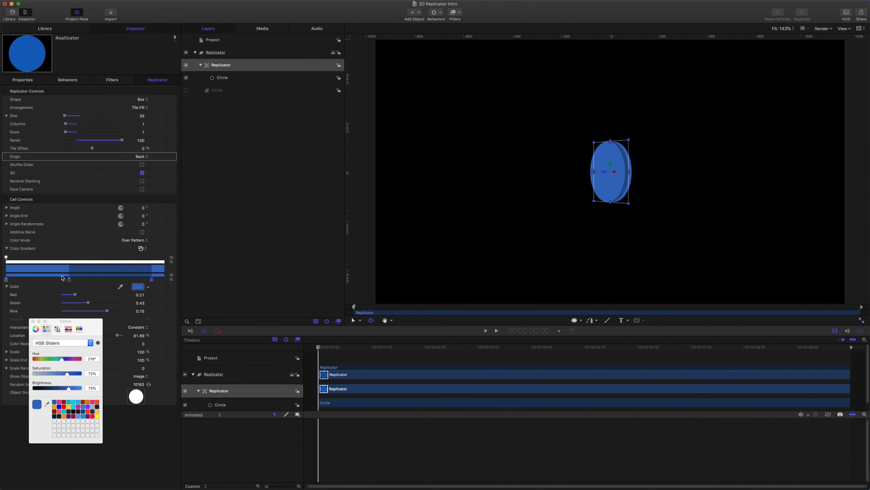
left_click_drag(70, 281, 13, 281)
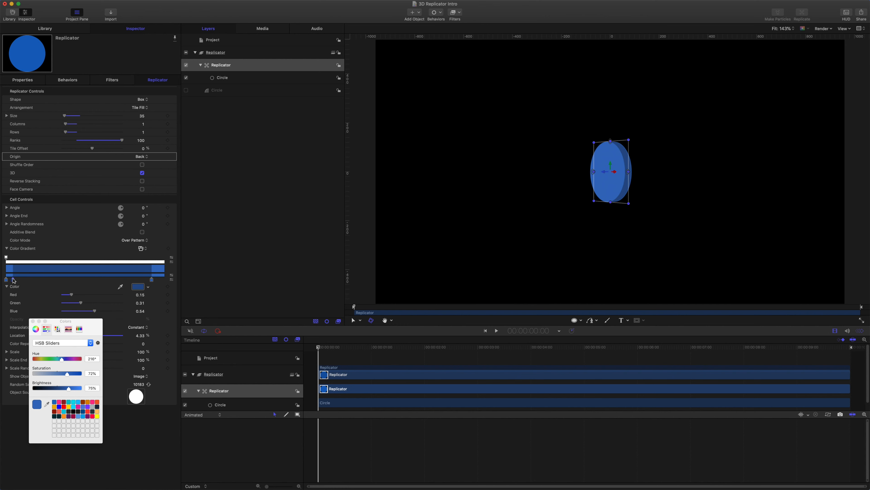
Step: Place the darker blue tag near 5.5% and the brighter blue tag at about 92.75%
left_click_drag(152, 280, 139, 279)
left_click_drag(12, 279, 36, 282)
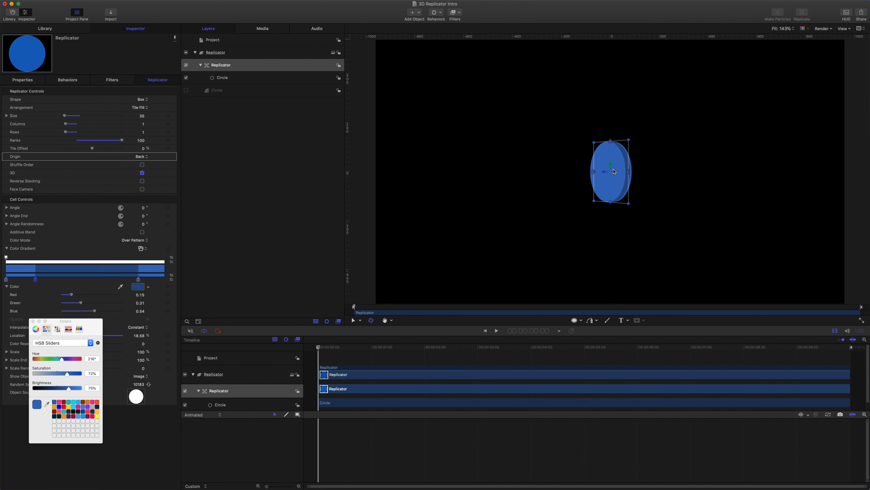
left_click_drag(36, 281, 15, 281)
left_click_drag(138, 280, 153, 280)
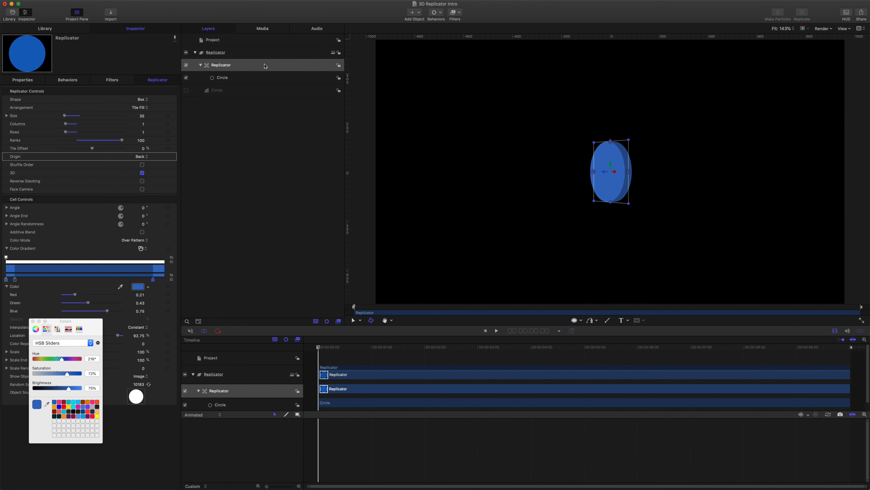
left_click_drag(598, 174, 577, 175)
key("super+slash")
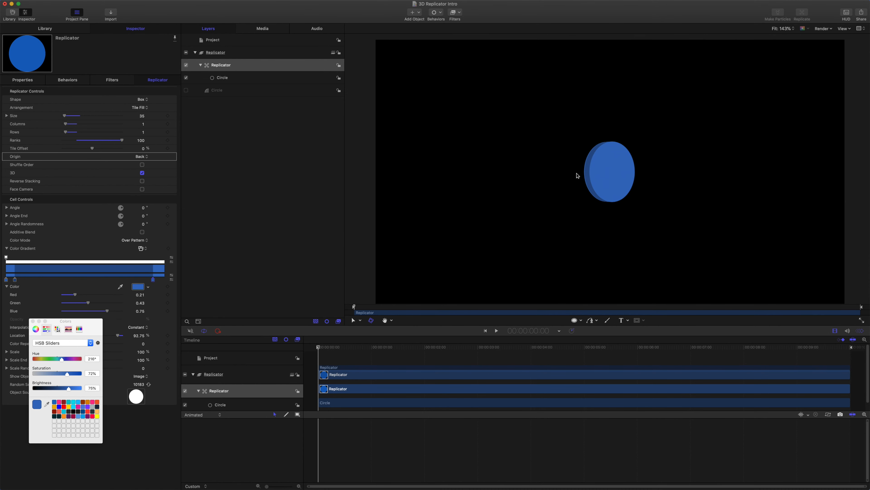
Step: Set the replicator's Y rotation to about -35.6° in the Properties tab
left_click(31, 81)
left_click(7, 108)
left_click_drag(141, 124, 138, 123)
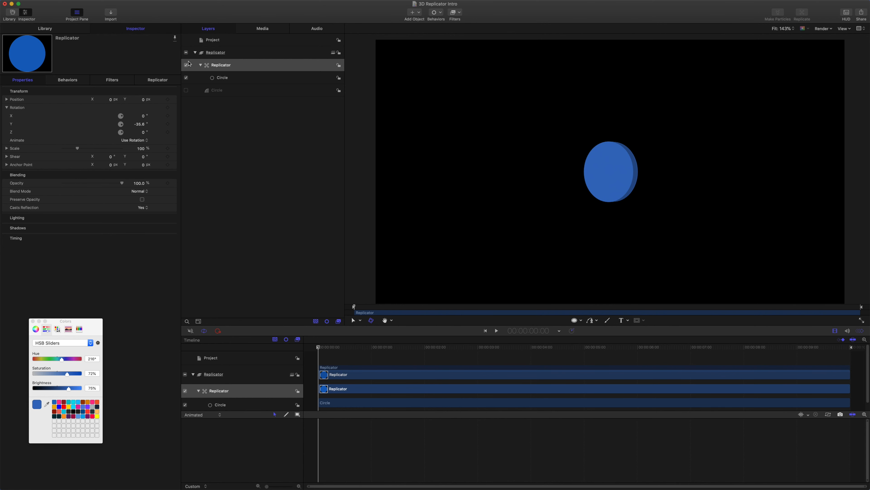
Step: Draw a white rectangle and drop it onto the replicator cell as its shape
left_click(581, 321)
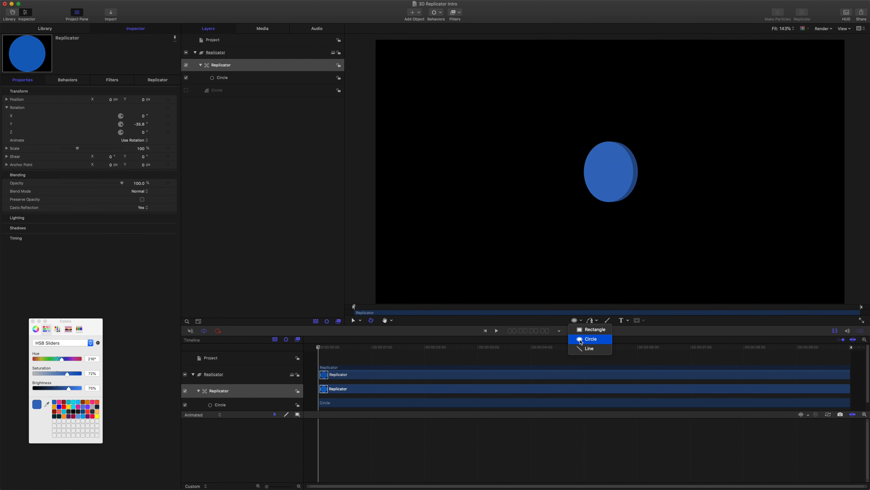
left_click(591, 329)
left_click_drag(403, 103, 456, 158)
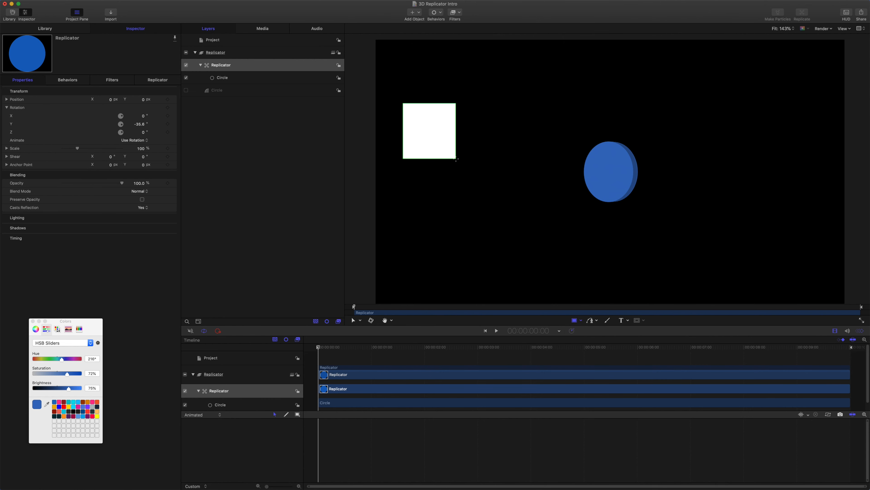
left_click_drag(226, 65, 217, 91)
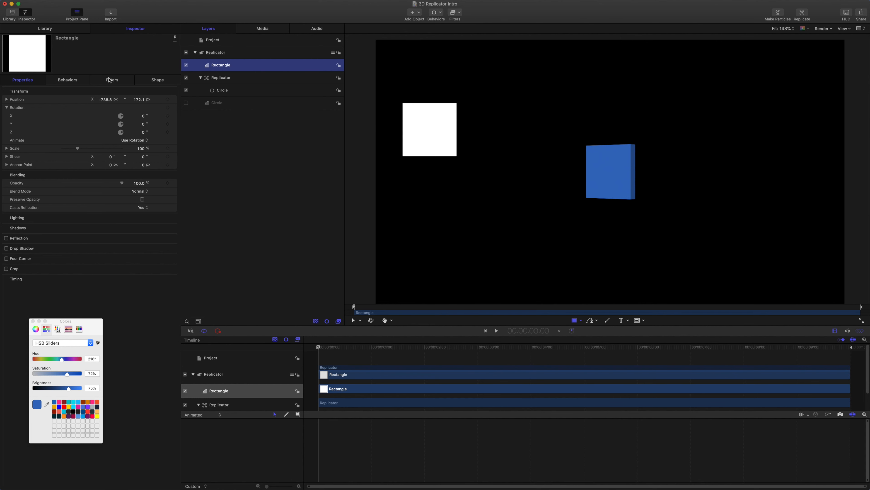
Step: Set the rectangle's Roundness to 27, then check the Replicator group, Circle and Rectangle layers
left_click(159, 80)
left_click(117, 89)
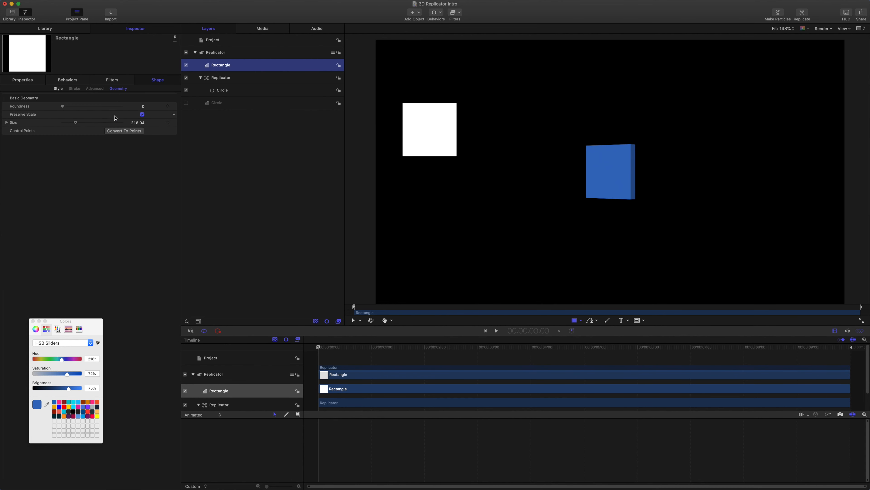
left_click_drag(143, 107, 142, 105)
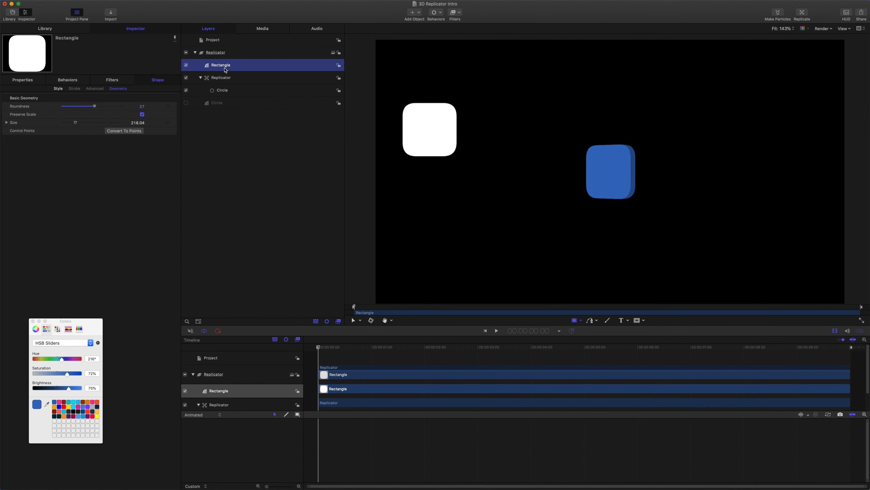
left_click(222, 53)
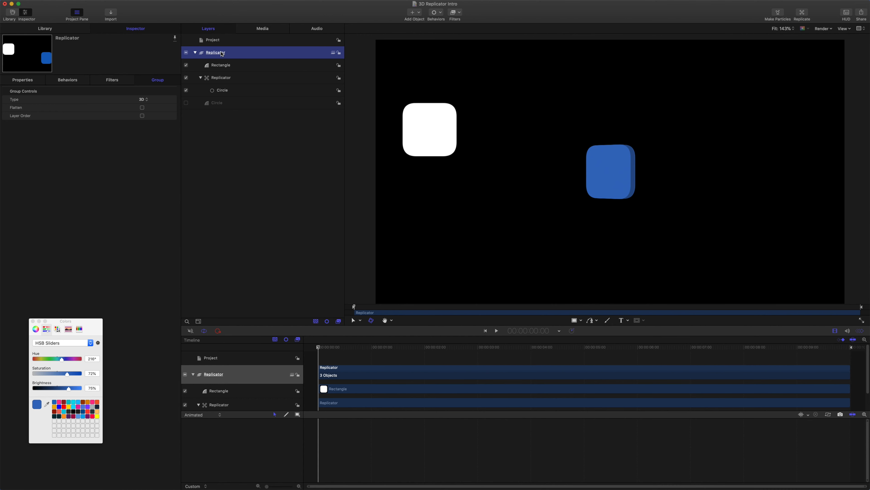
left_click(21, 80)
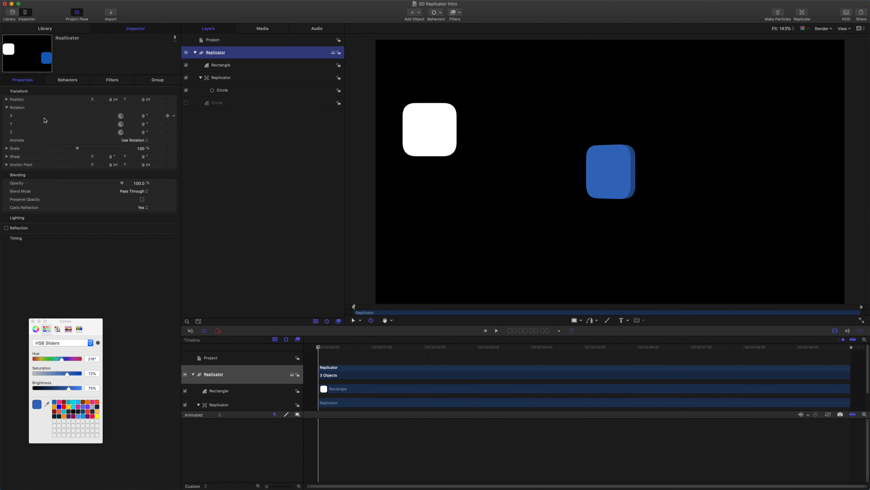
left_click(218, 106)
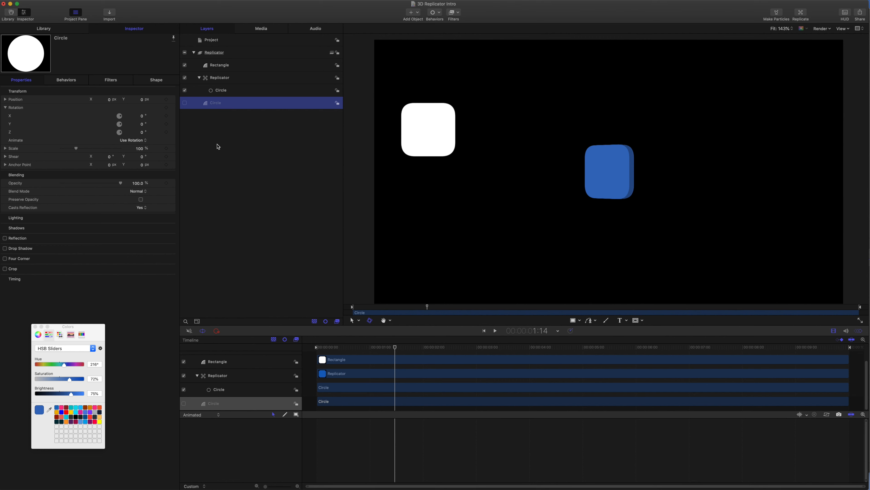
left_click(223, 67)
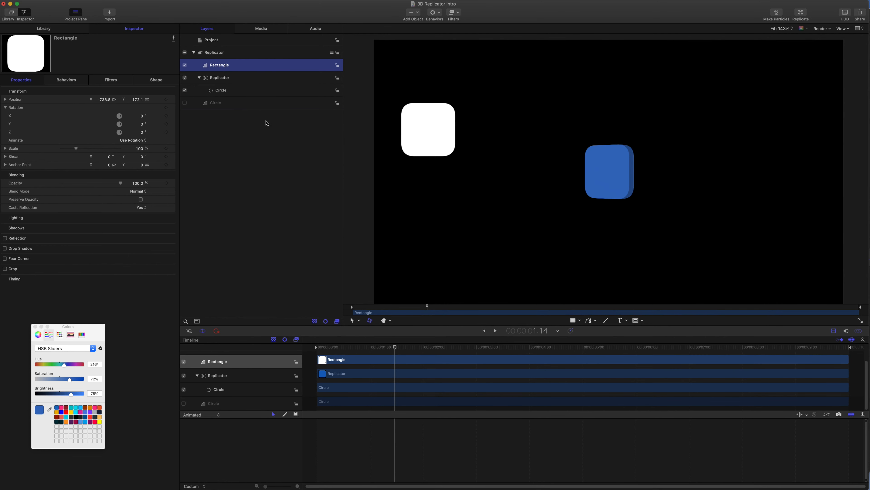
Step: Turn off the Rectangle's fill so only its outline remains
left_click(157, 81)
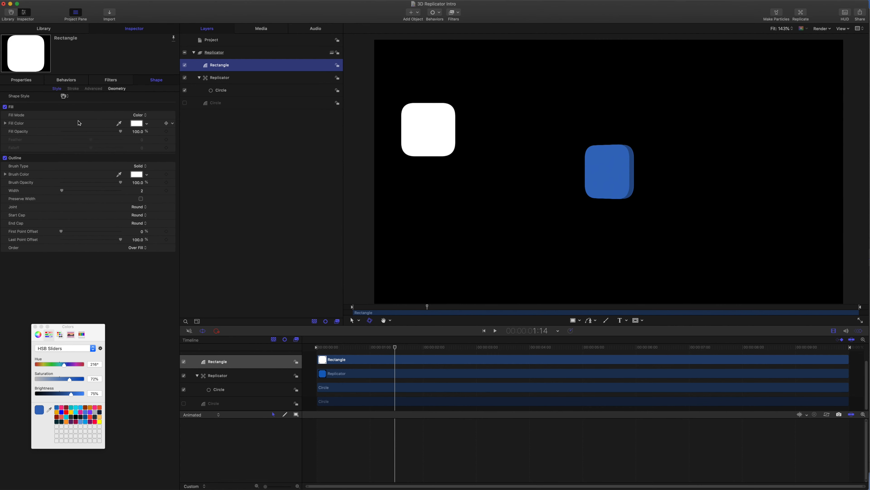
left_click(5, 107)
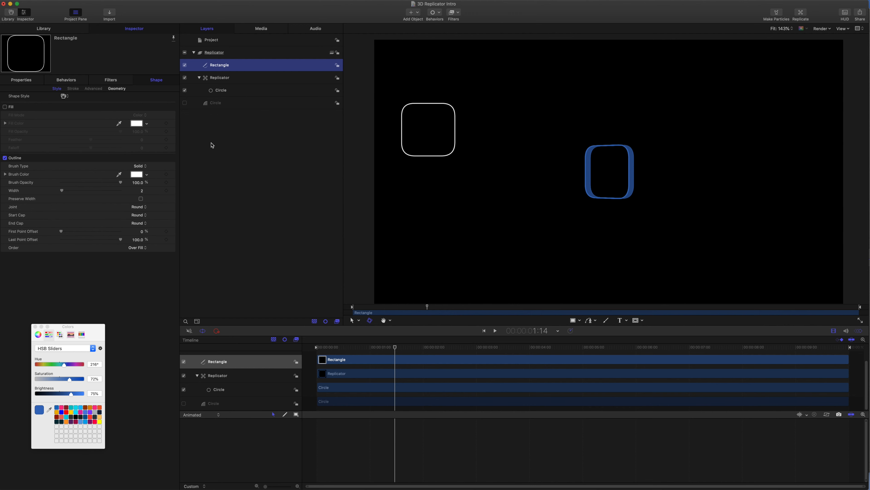
left_click(221, 79)
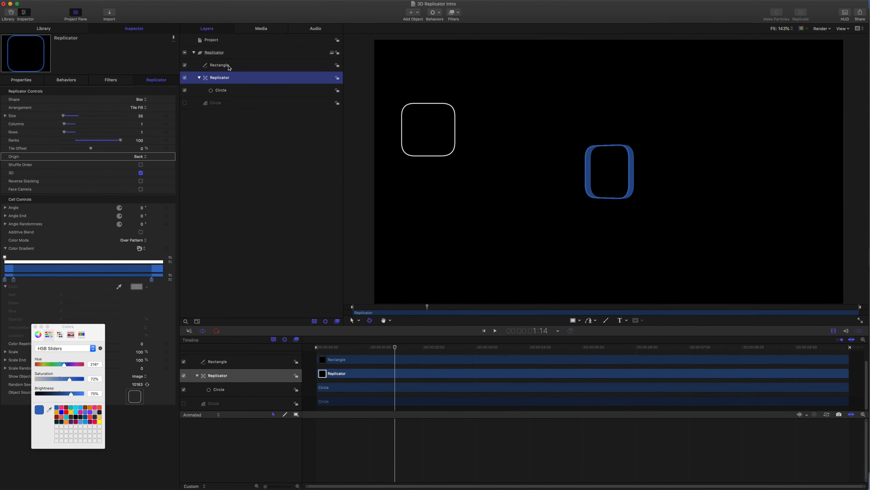
left_click(229, 68)
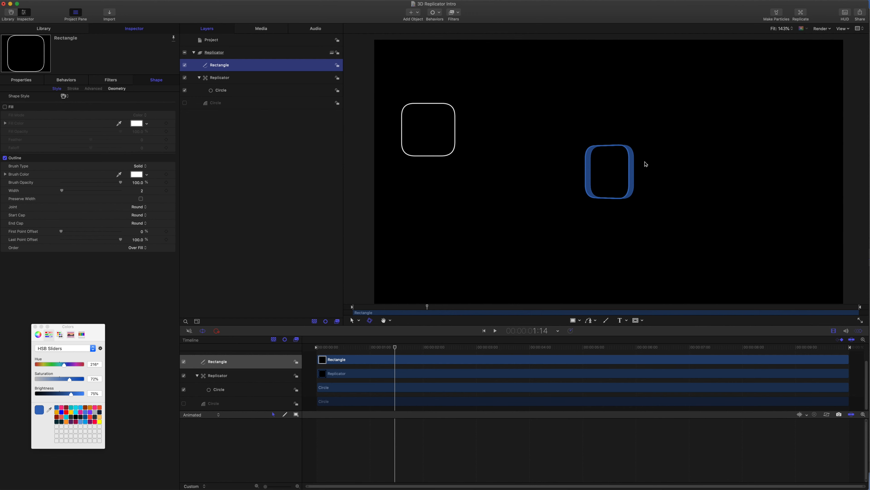
Step: Keyframe the outline's Last Point Offset at 0% at the start and 100% at 1:14
left_click_drag(122, 241, 25, 237)
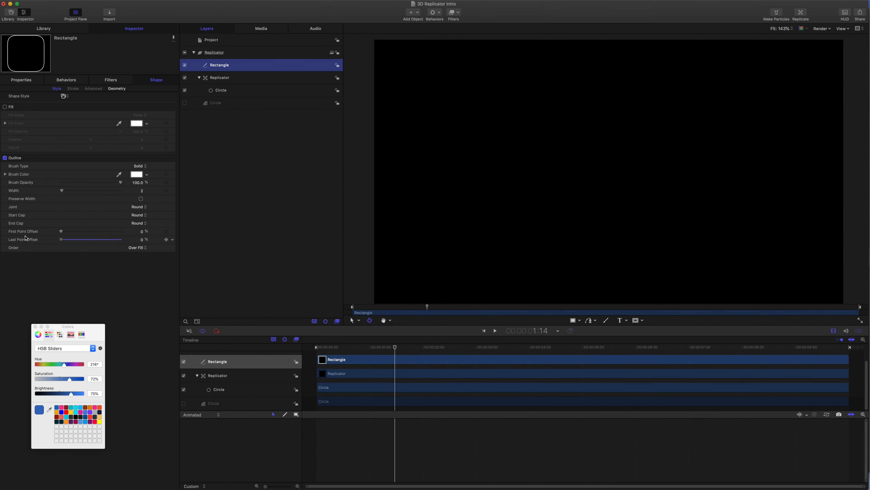
left_click(165, 240)
key("Home")
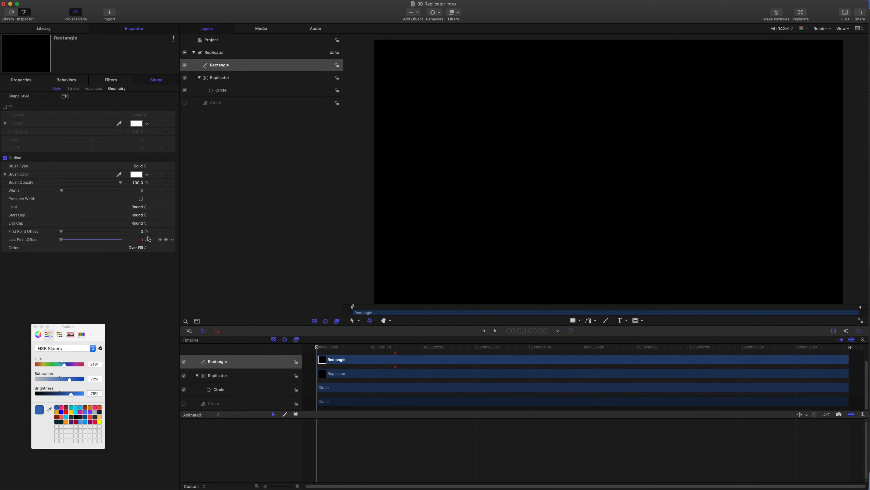
left_click(166, 240)
left_click(160, 240)
left_click_drag(64, 240, 121, 240)
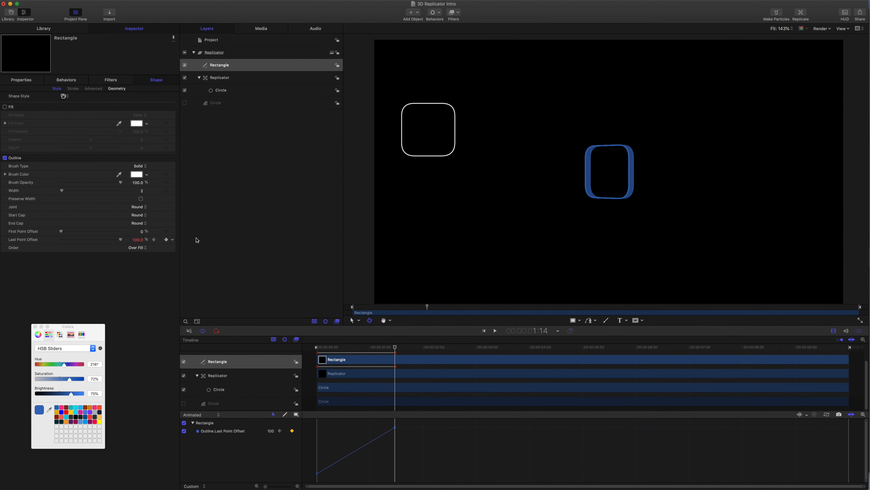
Step: Apply Ease Both to the draw-on keyframes and preview the animation from the start
left_click_drag(338, 442, 304, 487)
right_click(395, 427)
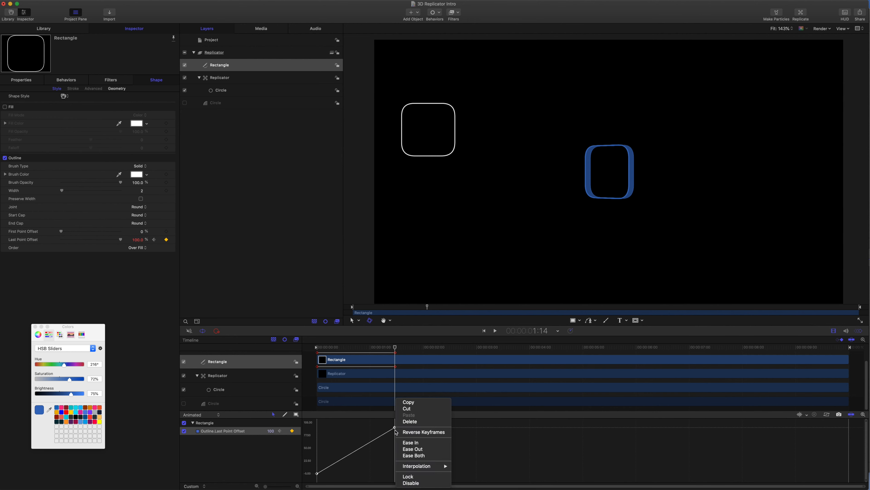
left_click(413, 455)
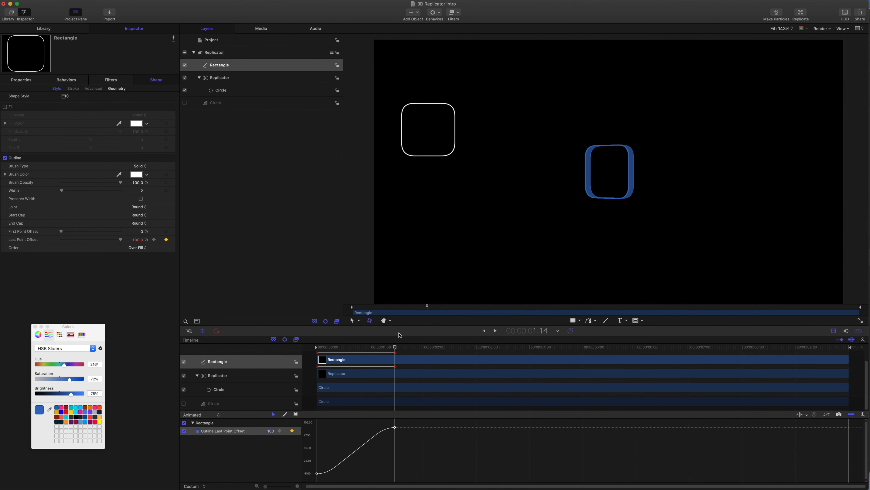
left_click_drag(395, 349, 276, 351)
key("space")
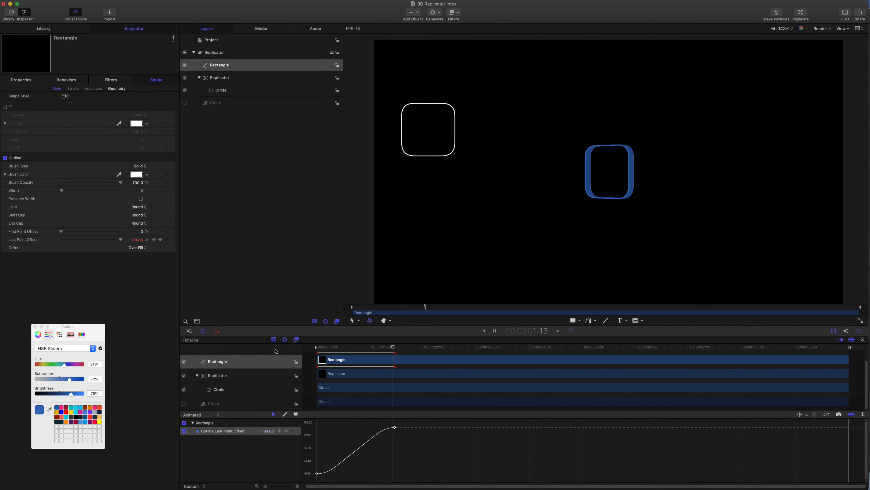
key("space")
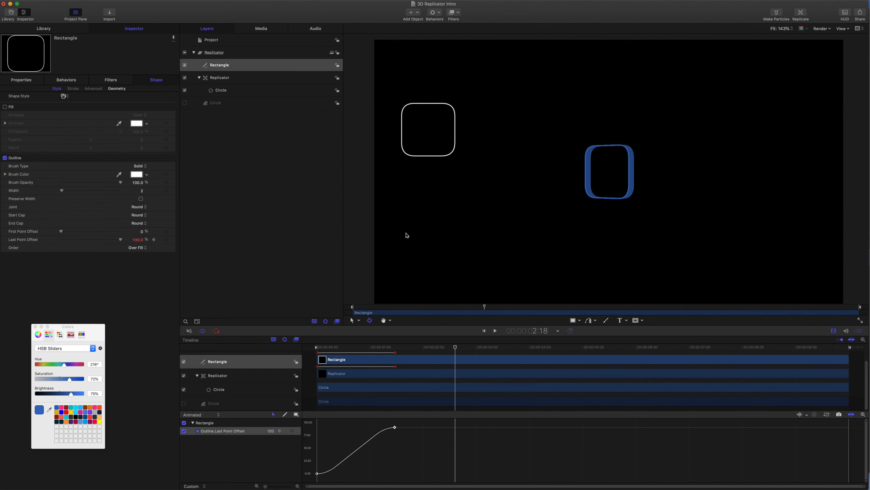
Step: Draw a closed curved Bezier shape across the canvas
left_click(590, 322)
left_click_drag(439, 228, 462, 220)
left_click_drag(483, 175, 495, 143)
left_click_drag(518, 96, 587, 97)
left_click_drag(572, 152, 550, 191)
left_click_drag(537, 233, 589, 253)
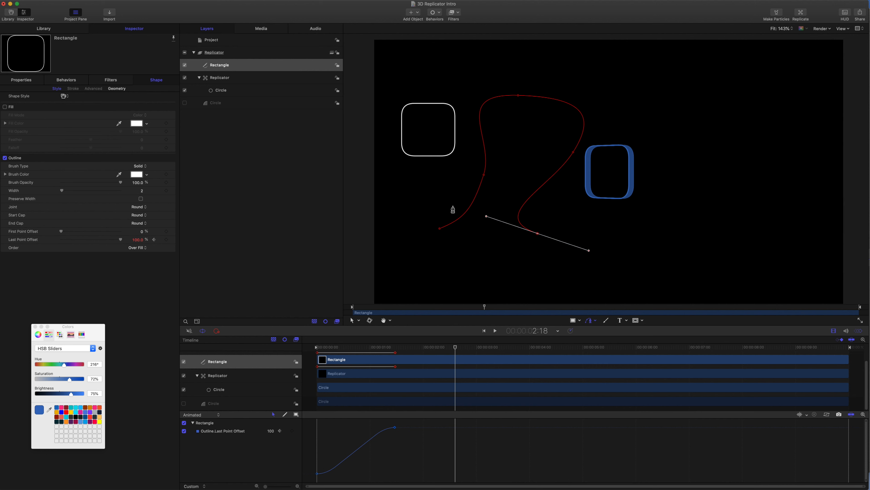
key("c")
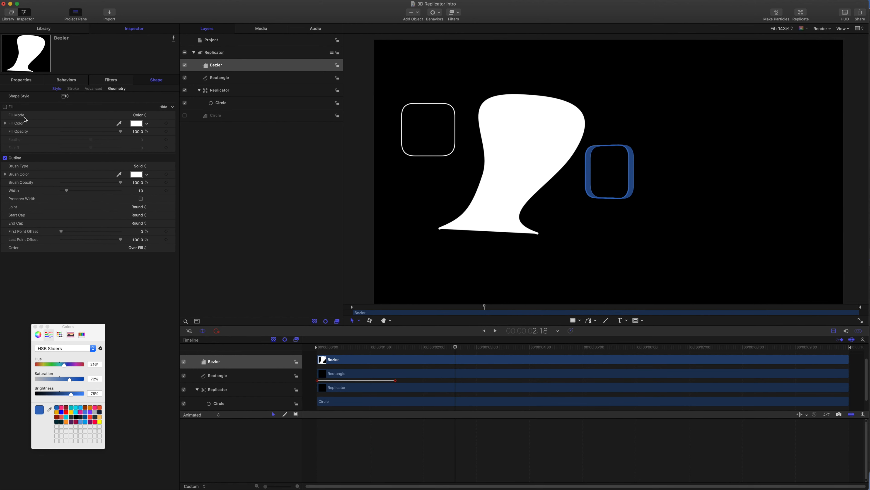
Step: Remove the Bezier's fill, make it the replicator's cell, and set Last Point Offset to 0%
left_click(5, 106)
left_click_drag(224, 67, 223, 109)
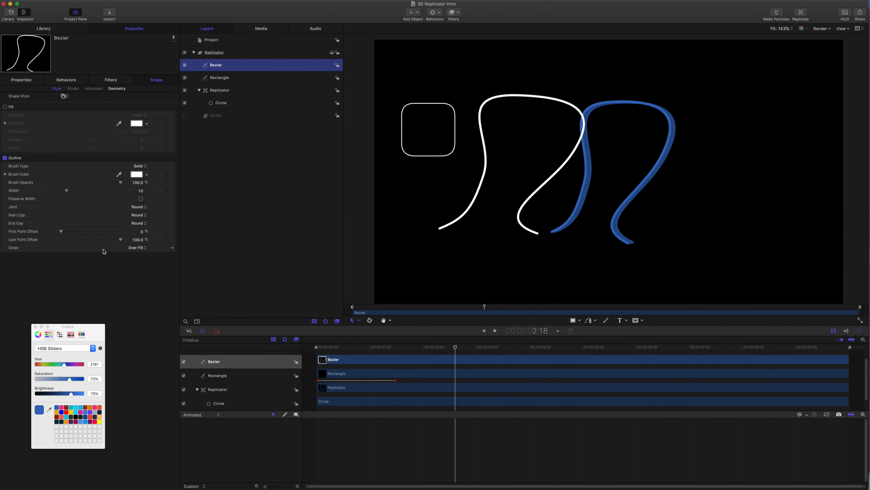
left_click_drag(120, 239, 5, 240)
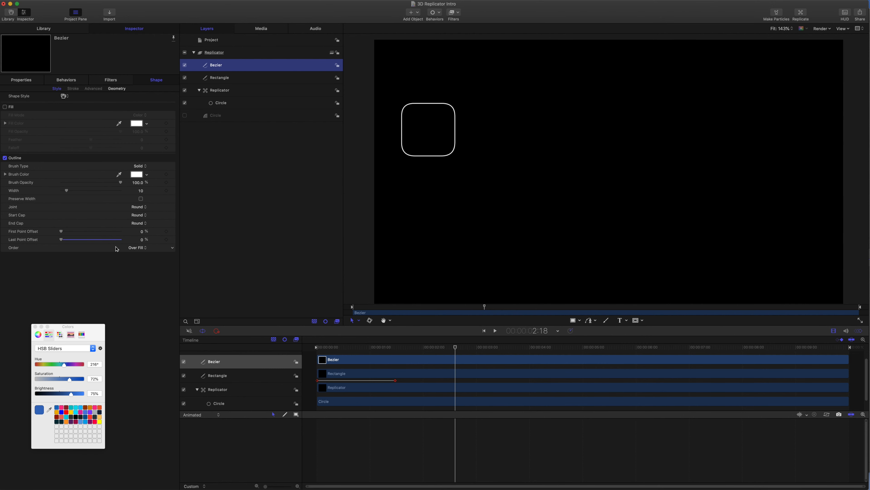
Step: Keyframe the Bezier's Last Point Offset at 0% at the start and 100% at 1:14
left_click(167, 240)
mouse_move(233, 306)
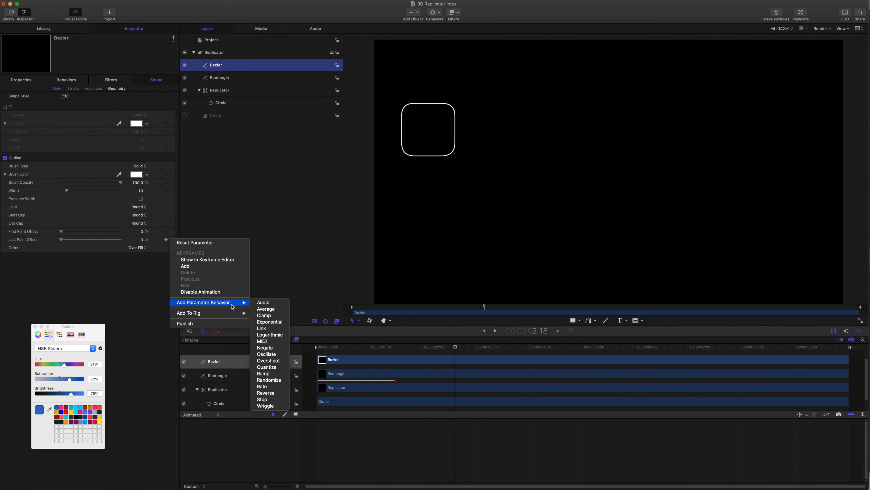
left_click(295, 249)
left_click_drag(454, 348, 217, 331)
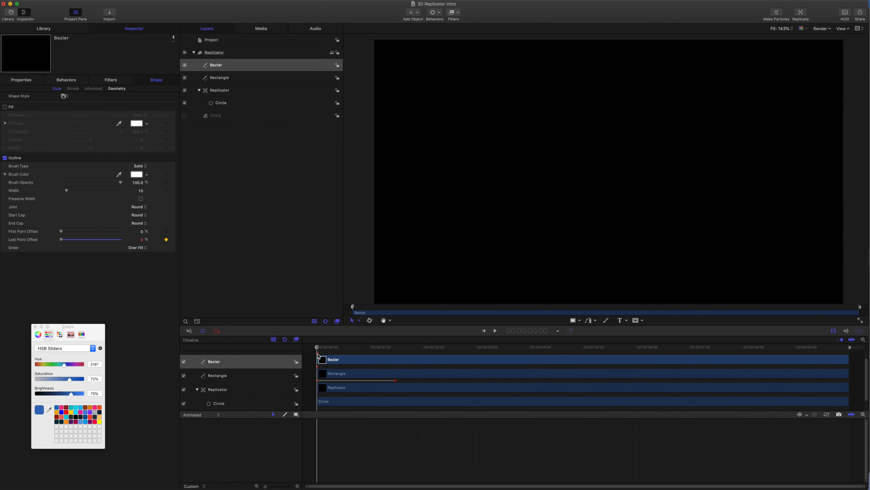
left_click_drag(318, 350, 396, 353)
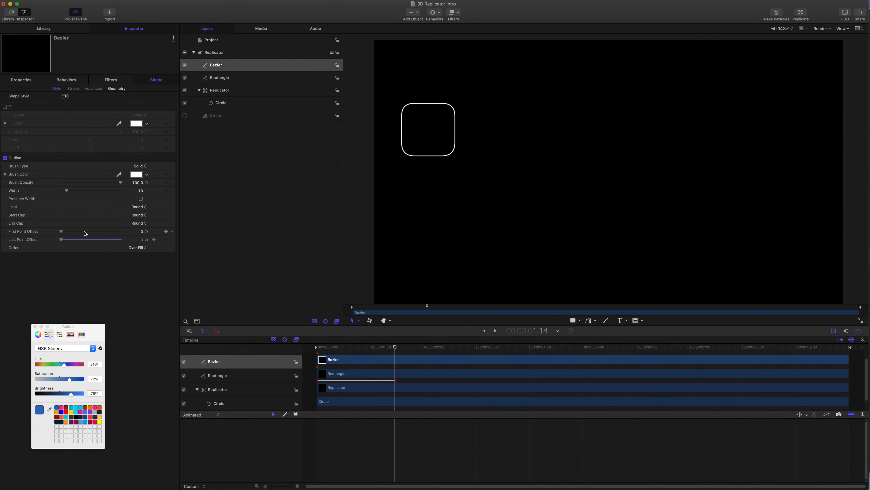
left_click_drag(61, 240, 165, 245)
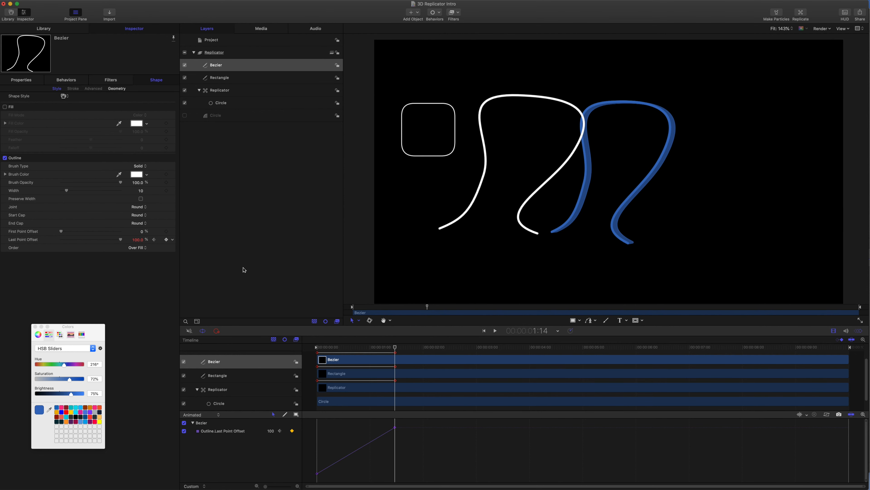
Step: Hide the original Bezier layer and preview the stroke animation
left_click(185, 65)
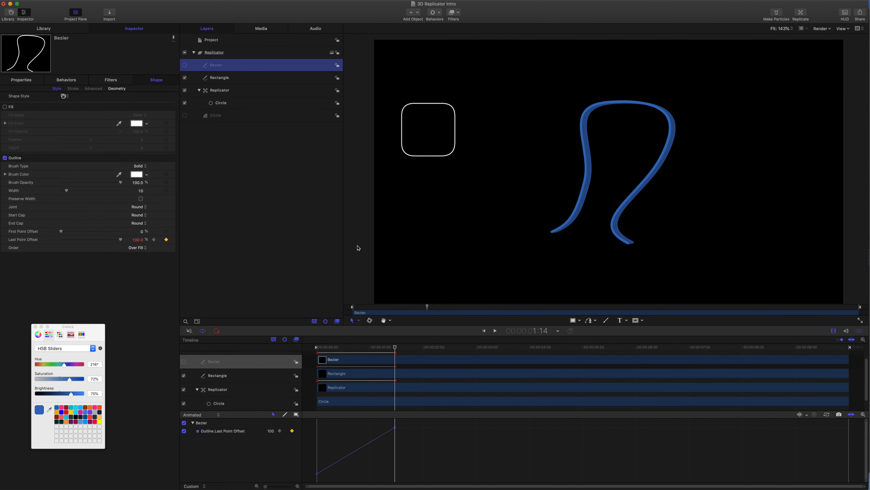
left_click_drag(396, 349, 279, 348)
key("space")
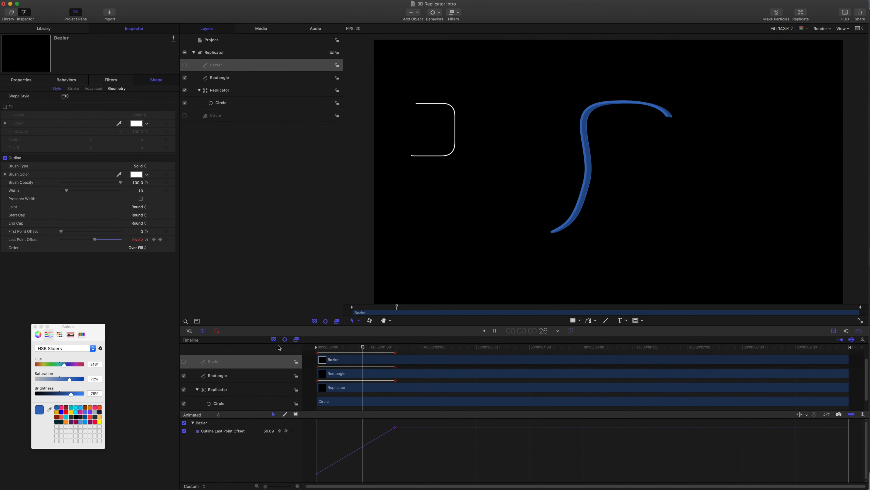
key("space")
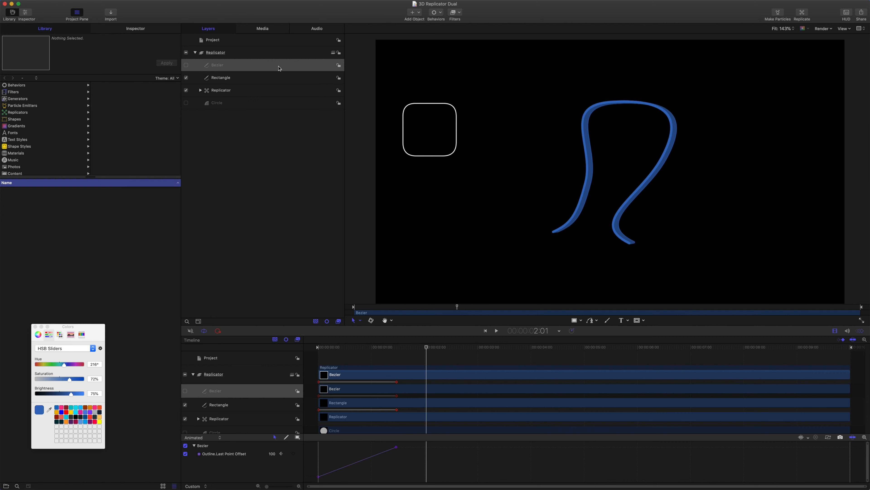
Step: Switch the Rectangle from outline to a solid white fill
left_click(218, 78)
left_click(128, 28)
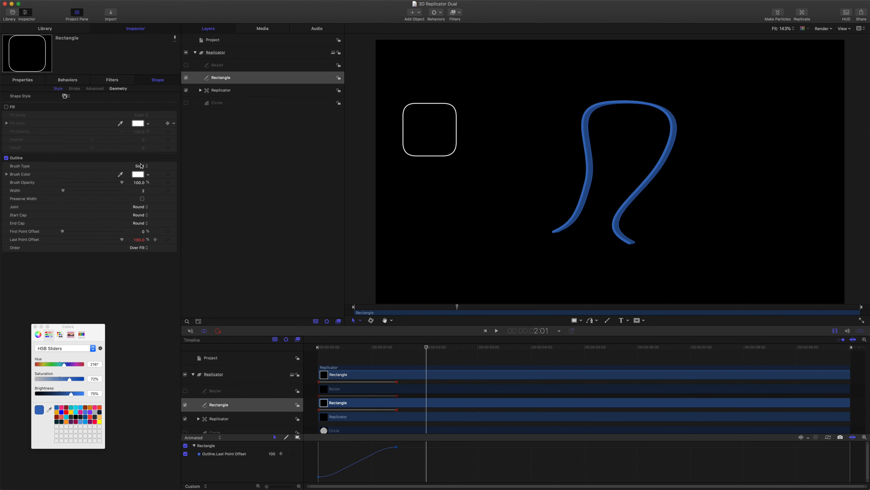
left_click(174, 242)
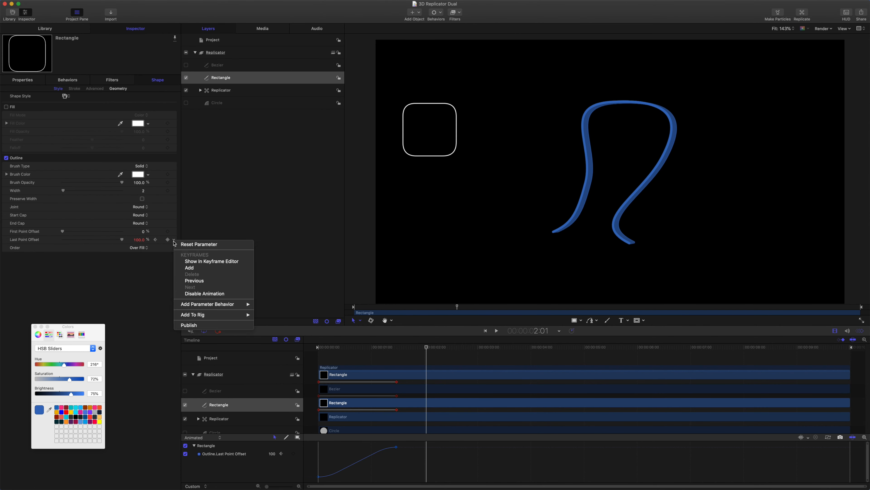
left_click(187, 324)
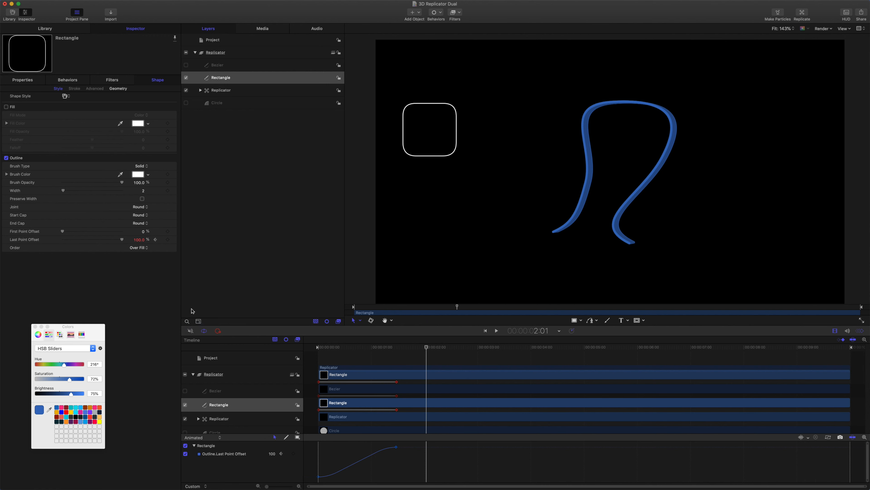
left_click(6, 158)
left_click(6, 107)
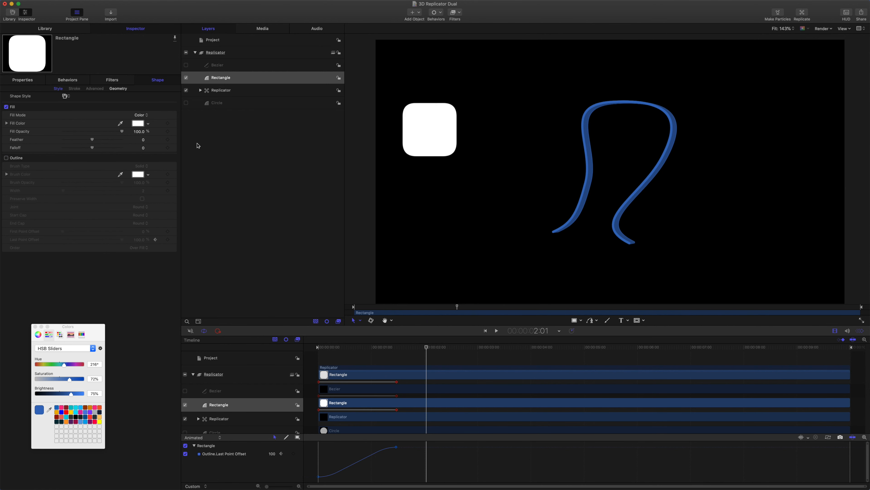
Step: Make the Rectangle the replicator's cell and delete the Bezier layer
left_click(200, 90)
left_click_drag(228, 79, 231, 107)
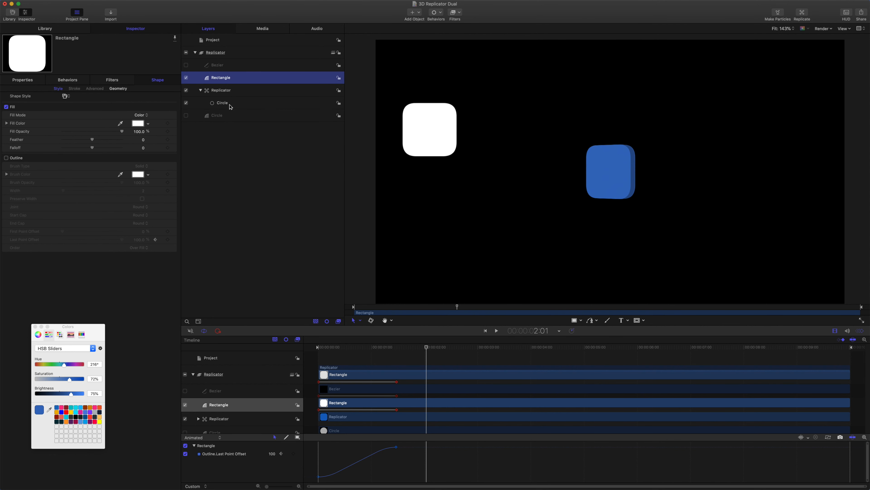
left_click(223, 67)
key("Delete")
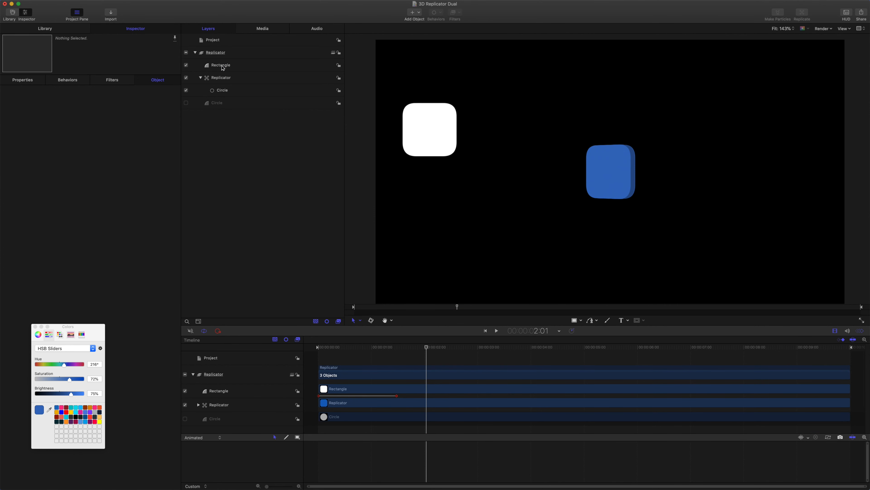
Step: Enable the bottom Circle layer, set its X position to -344.1, and hide the Rectangle
left_click(220, 104)
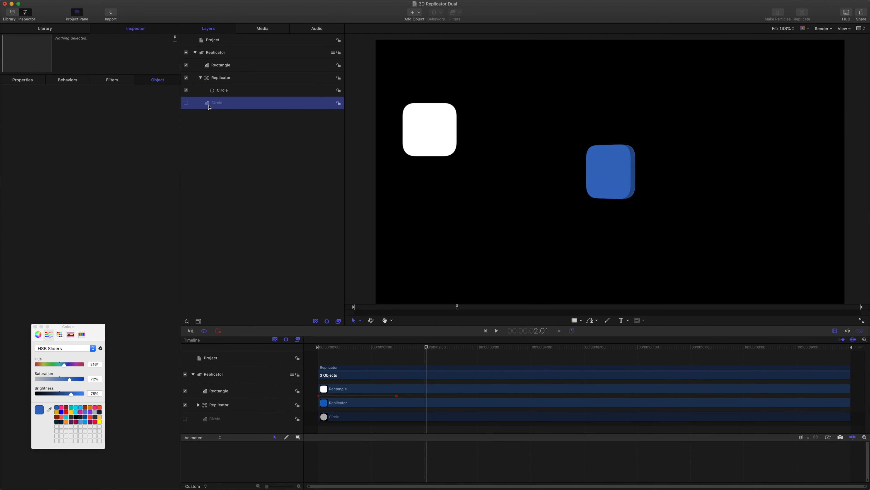
left_click(186, 103)
left_click(25, 81)
left_click_drag(112, 102, 59, 101)
left_click(186, 65)
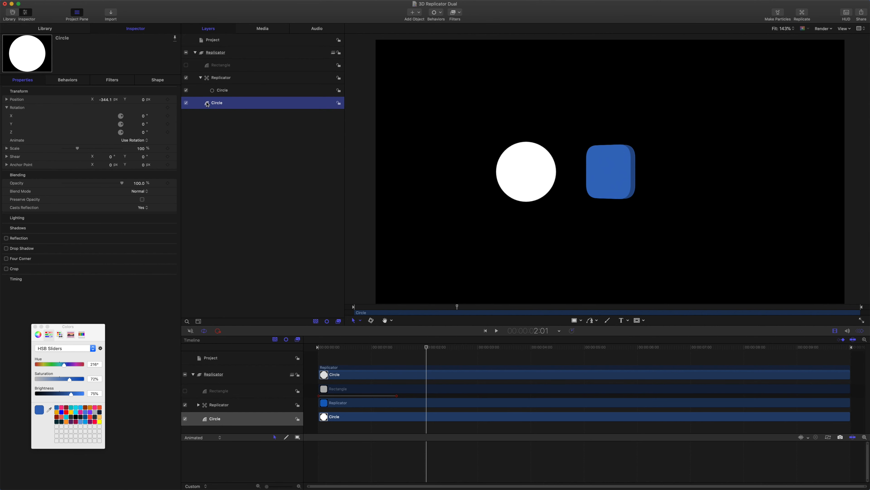
Step: Make the Circle an unfilled outline with radius 90 and width 15
left_click(157, 80)
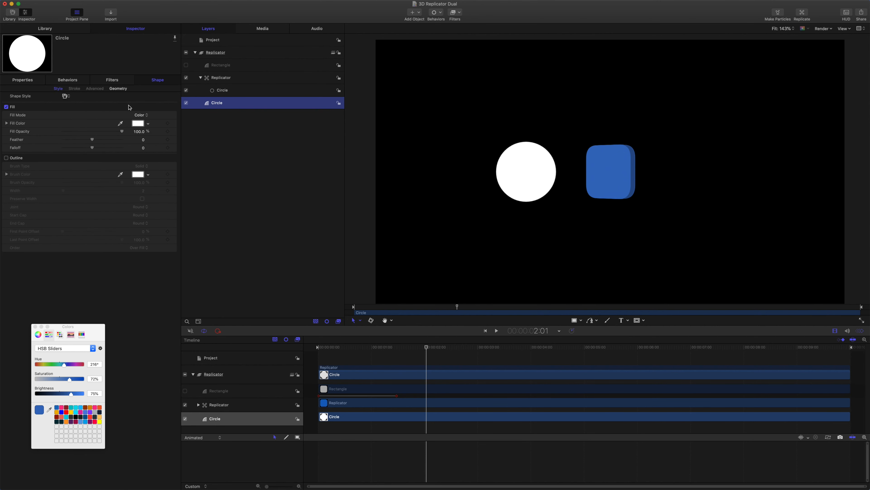
left_click(6, 106)
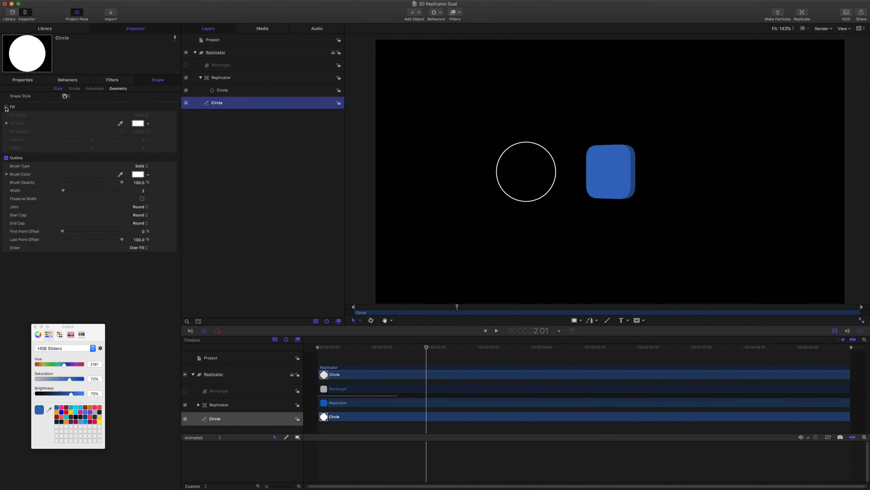
left_click(120, 89)
left_click(137, 114)
type("9")
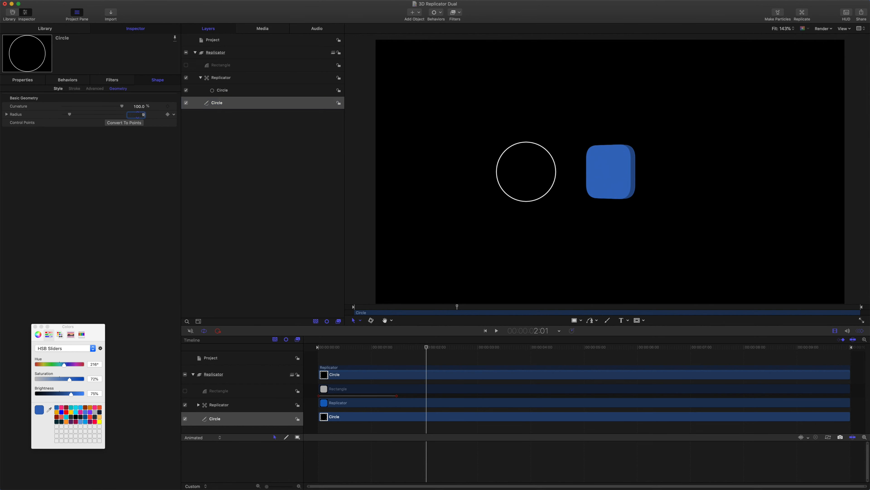
key("Return")
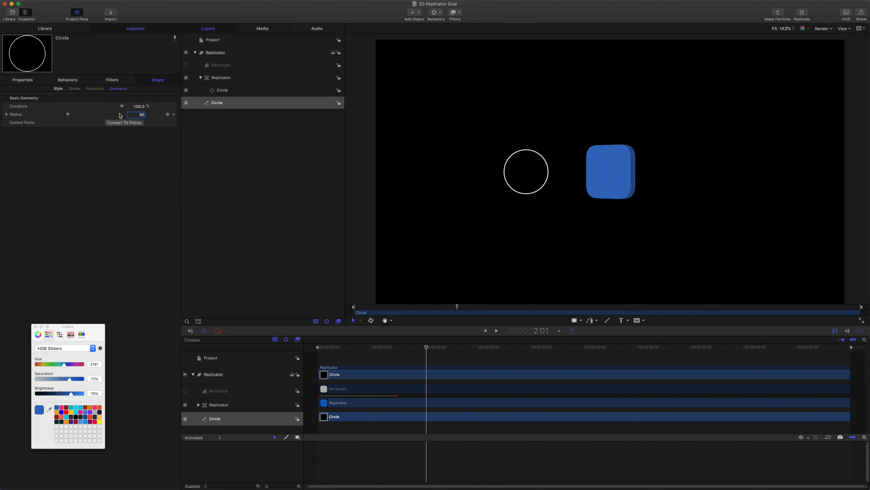
left_click(58, 88)
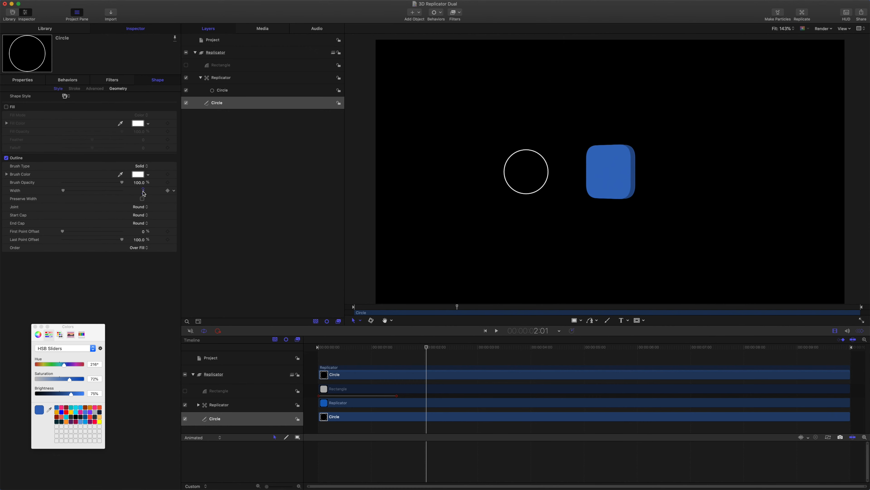
type("15")
key("Return")
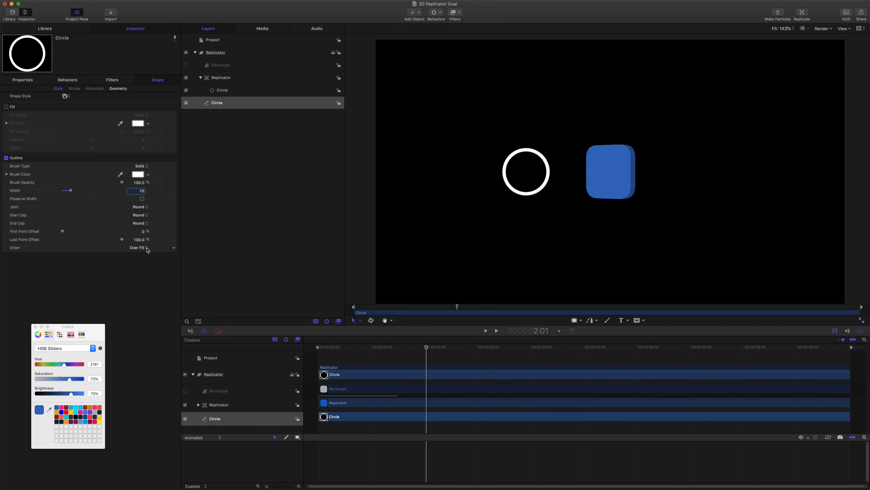
Step: Keyframe Last Point Offset from 0% at the start to 100% at 1:15, easing into the end
key("Home")
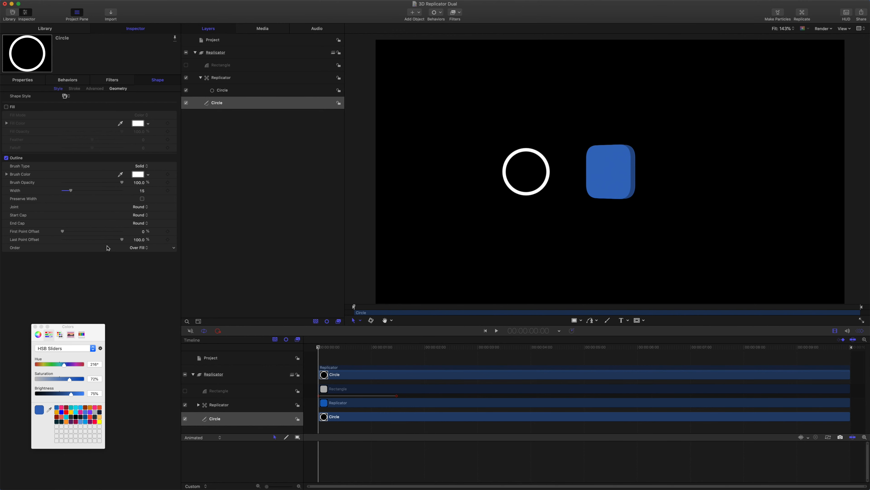
left_click_drag(121, 239, 63, 239)
left_click(167, 240)
left_click_drag(318, 348, 398, 358)
left_click_drag(62, 239, 212, 249)
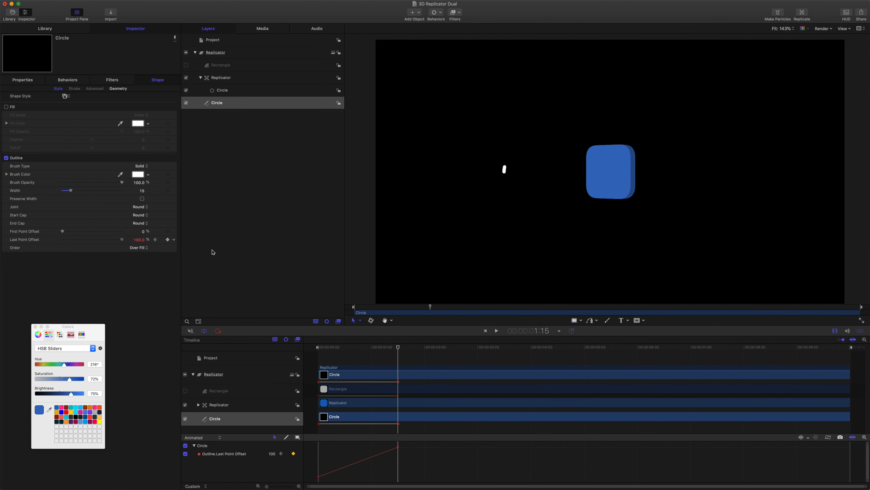
left_click(316, 466)
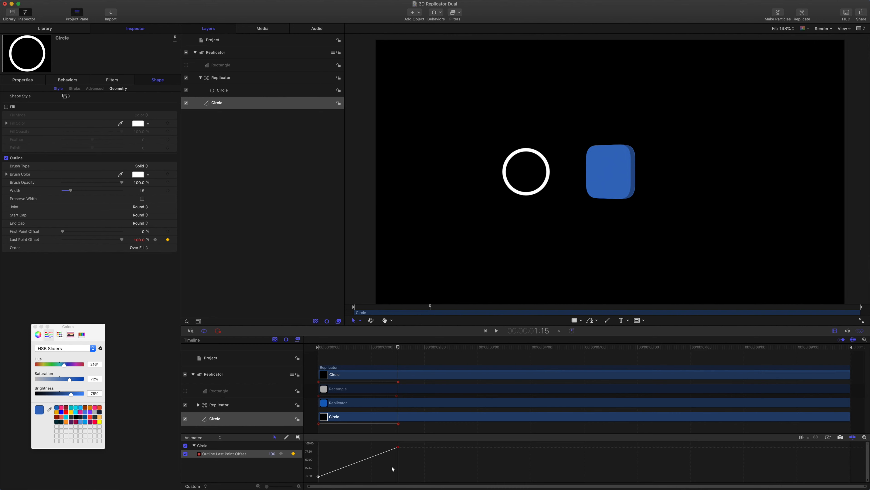
right_click(398, 447)
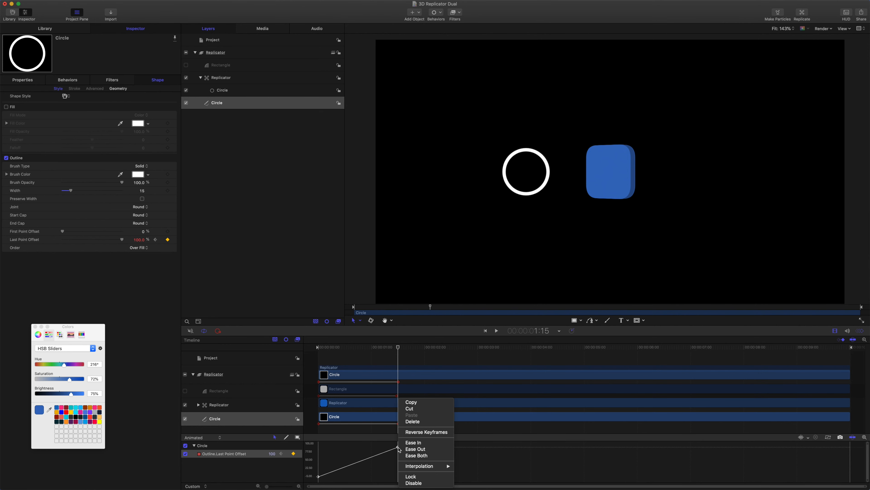
left_click(423, 457)
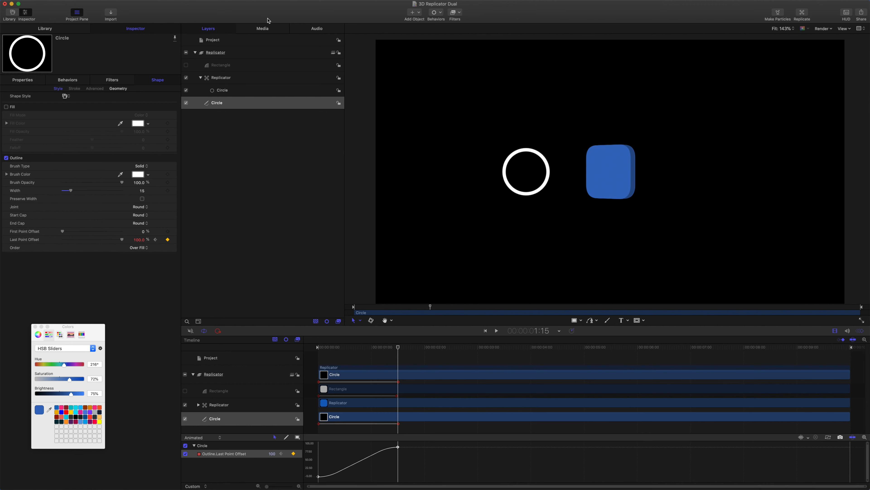
Step: Rename the upper Circle cell 'mid', duplicate it, and type 'front' as the copy's name
double_click(222, 90)
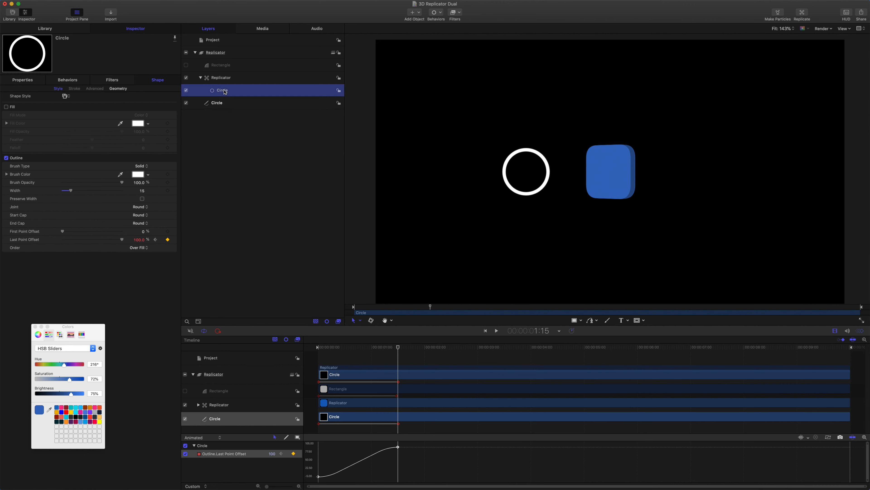
type("mid")
key("Return")
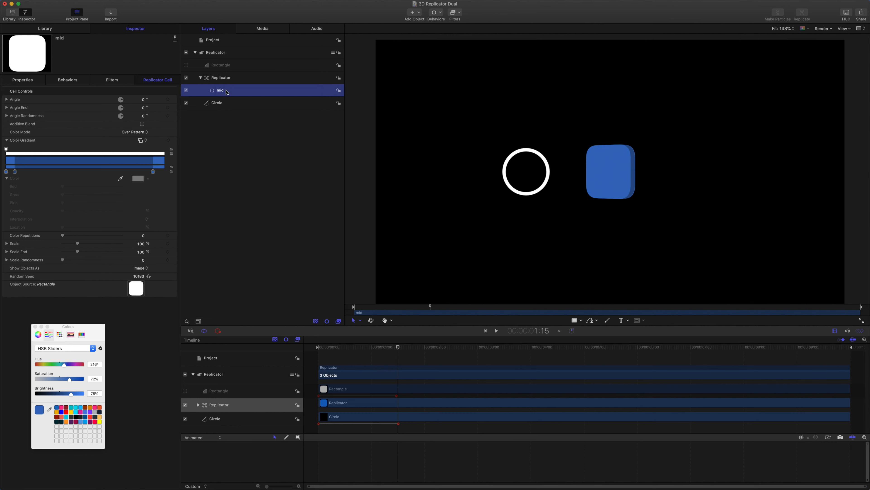
key("super+d")
left_click(224, 93)
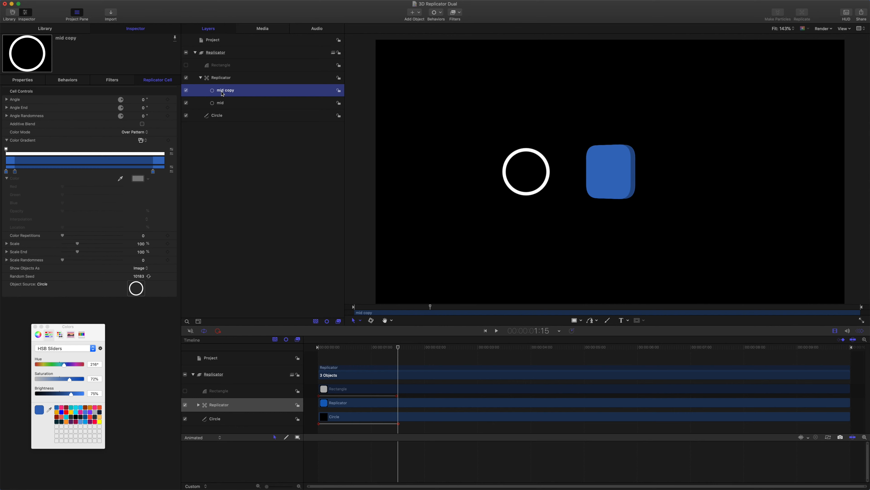
double_click(233, 92)
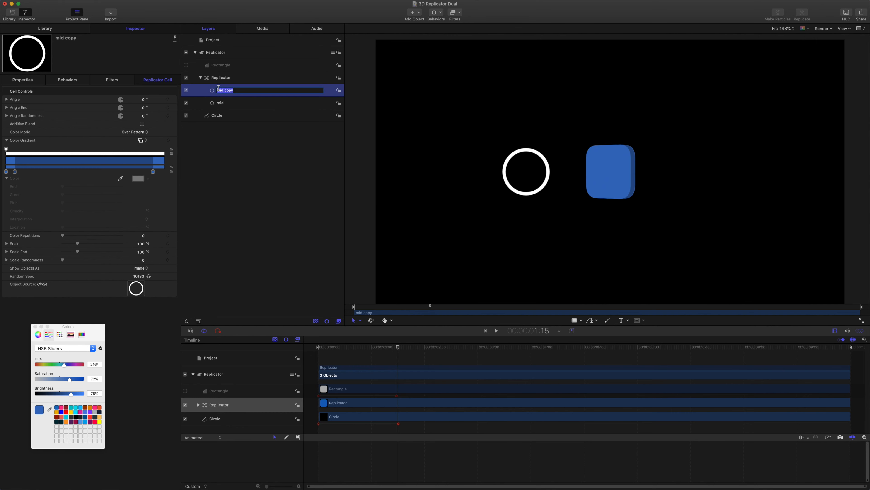
type("front")
Step: Confirm the name 'front' and set its Color Mode to Original
key("Return")
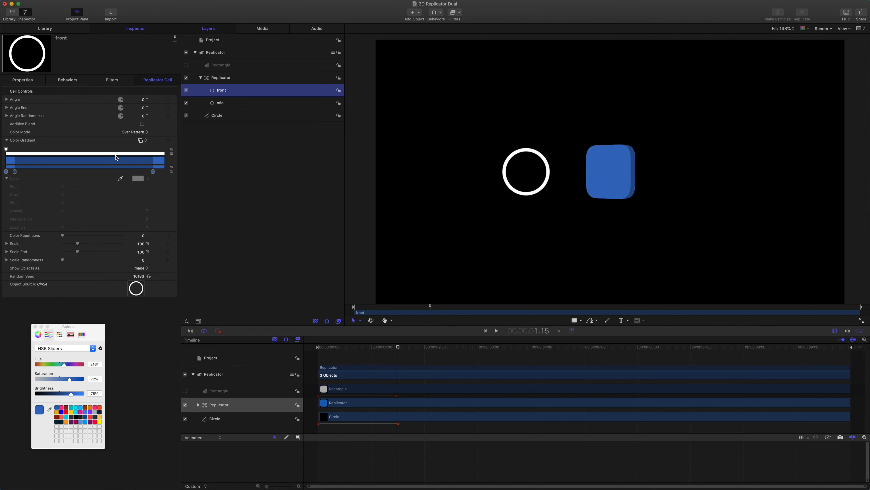
left_click(131, 132)
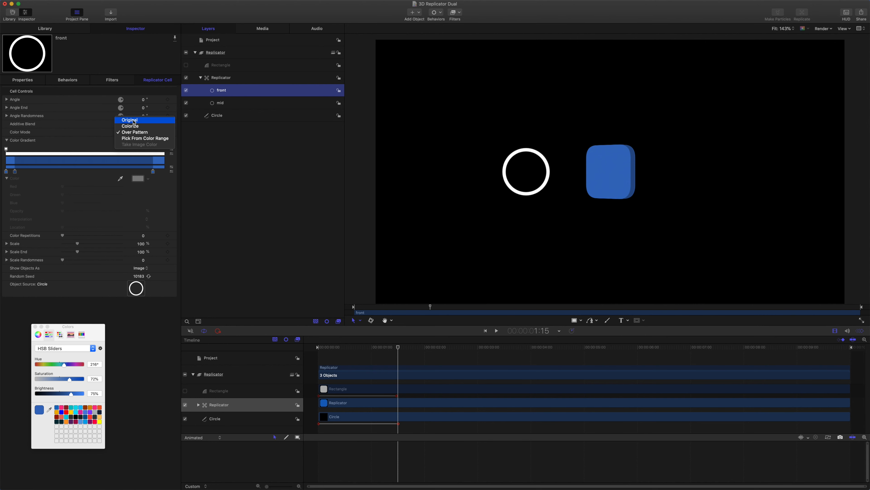
left_click(134, 123)
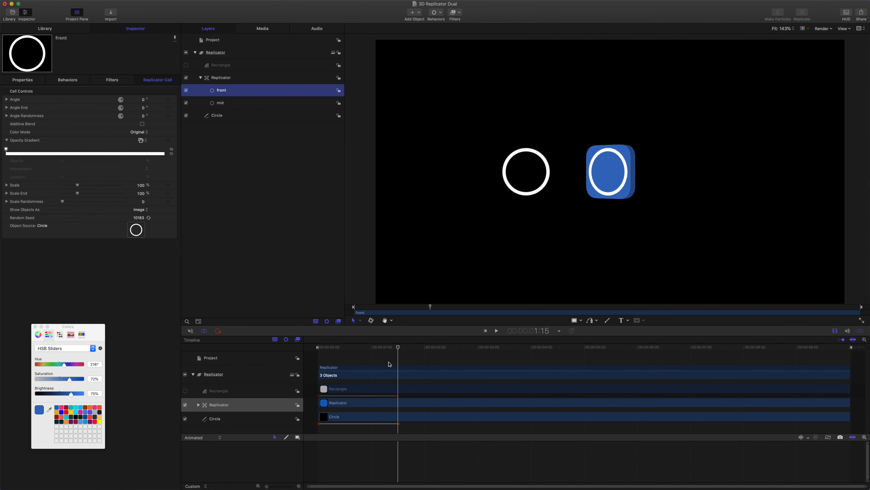
Step: Preview the animation from the start, then select the nested Replicator
left_click_drag(399, 350, 292, 342)
key("space")
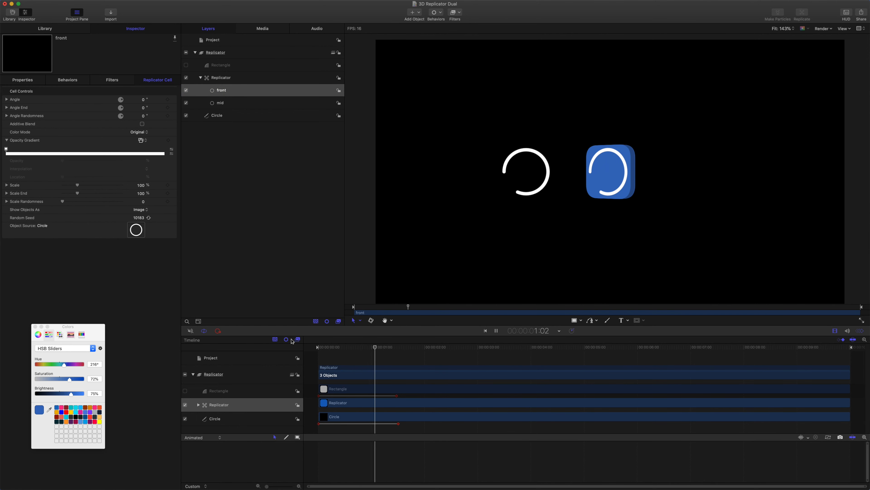
key("space")
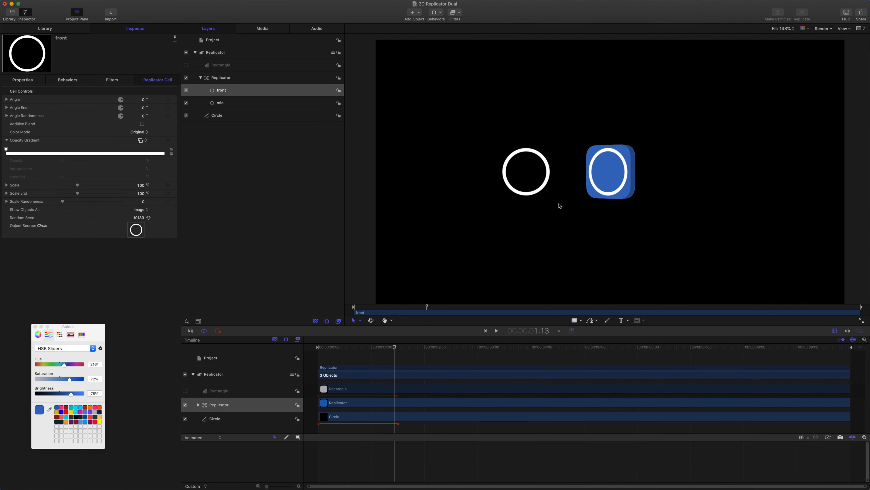
left_click(227, 79)
Step: Rotate the nested Replicator to about -89.7° on Y so the box sits edge-on
left_click(24, 82)
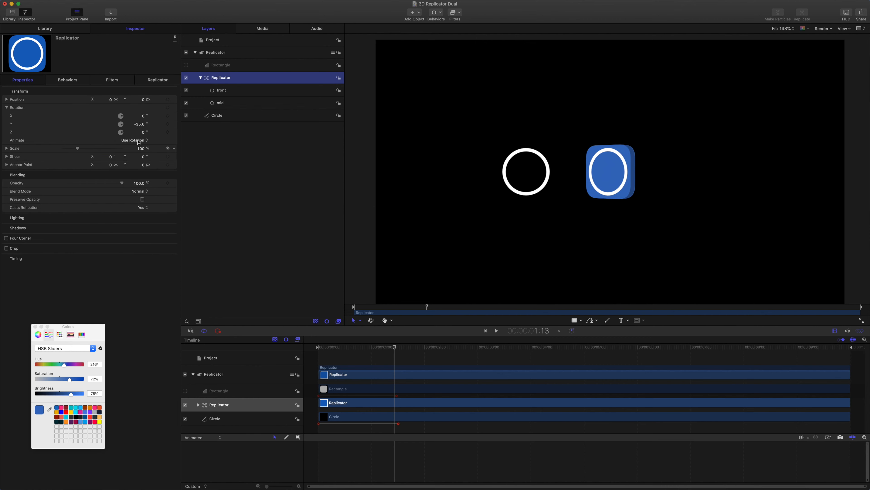
left_click_drag(142, 126, 139, 124)
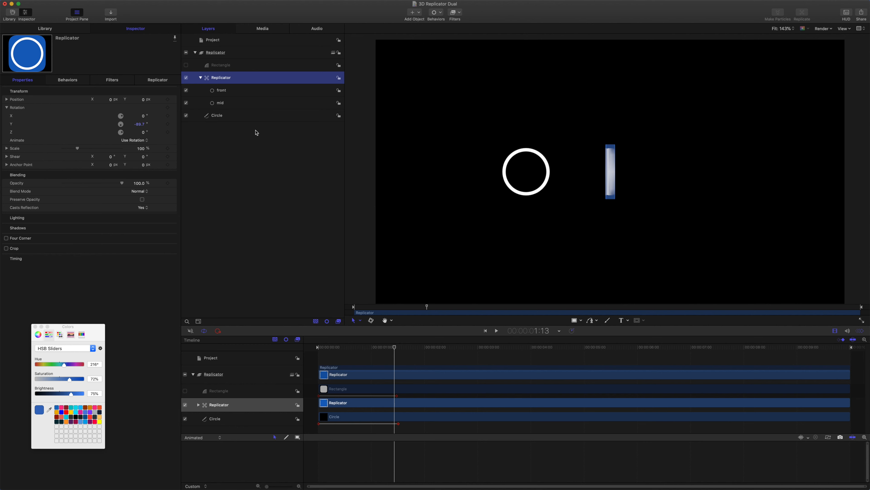
left_click(216, 116)
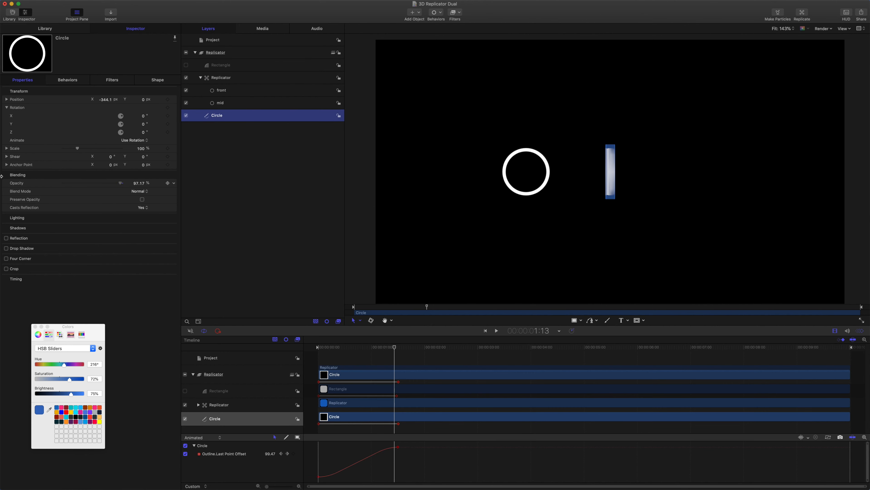
Step: Toggle Circle opacity to 0% and back to 100%, then rotate the Replicator to about -116° Y
left_click_drag(2, 176, 2, 176)
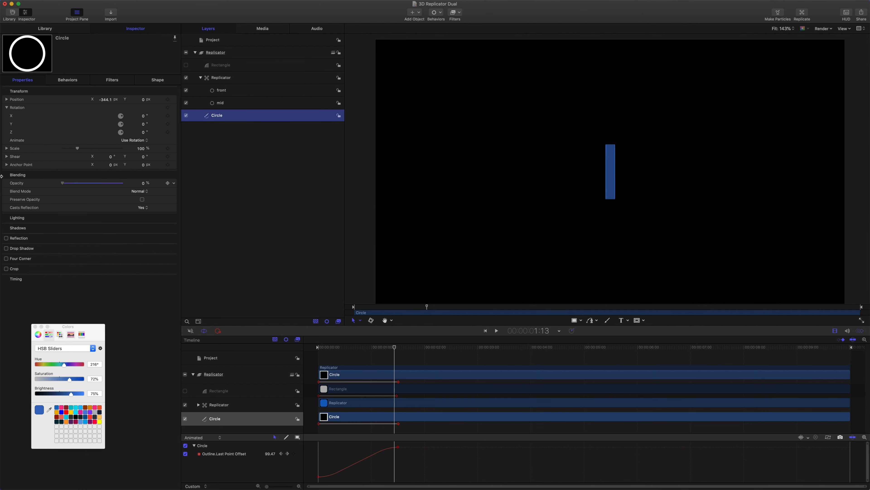
left_click_drag(2, 176, 123, 183)
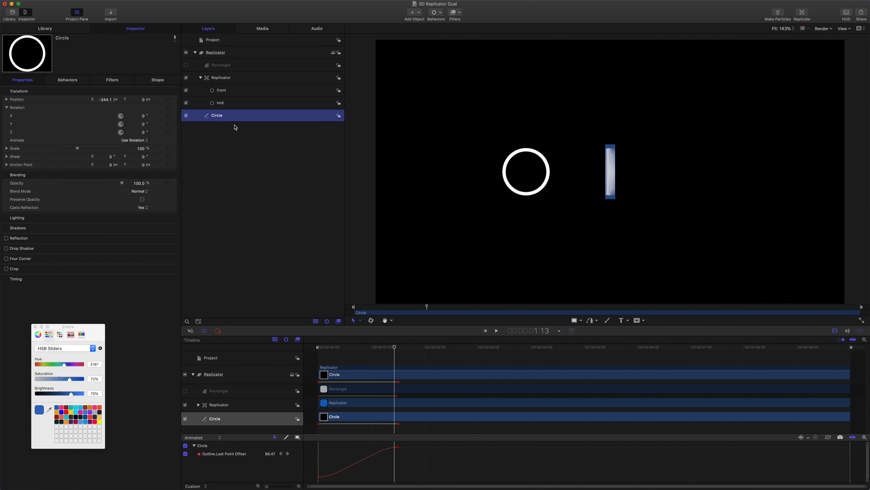
left_click(227, 77)
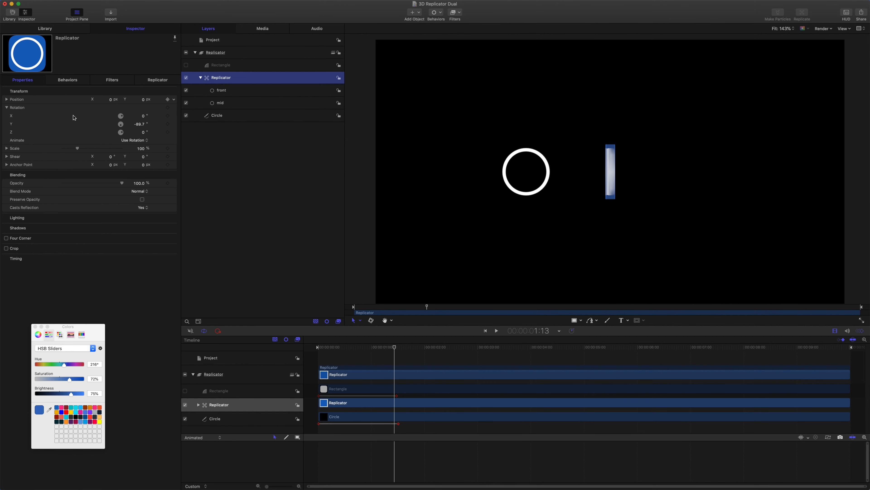
left_click_drag(139, 124, 139, 124)
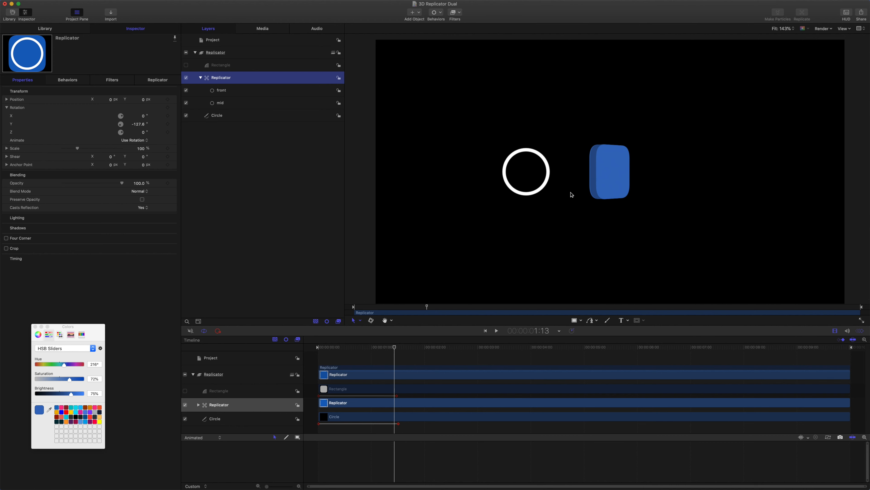
left_click_drag(139, 127, 138, 124)
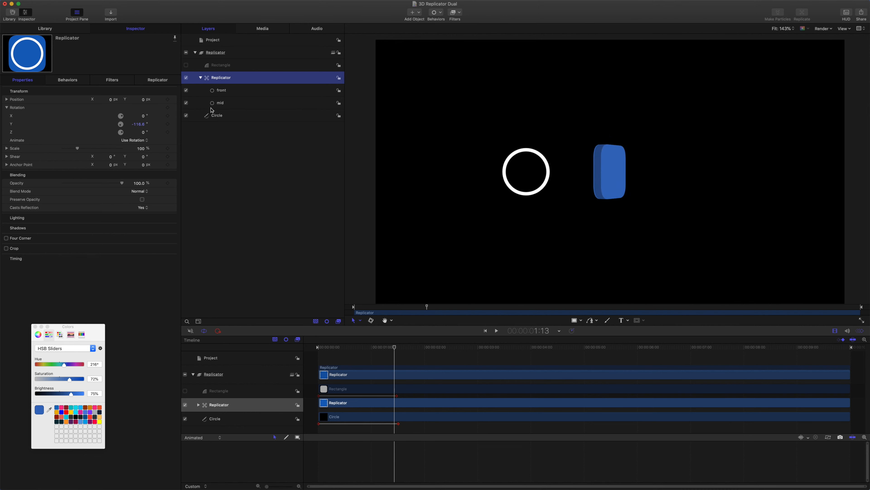
left_click(222, 91)
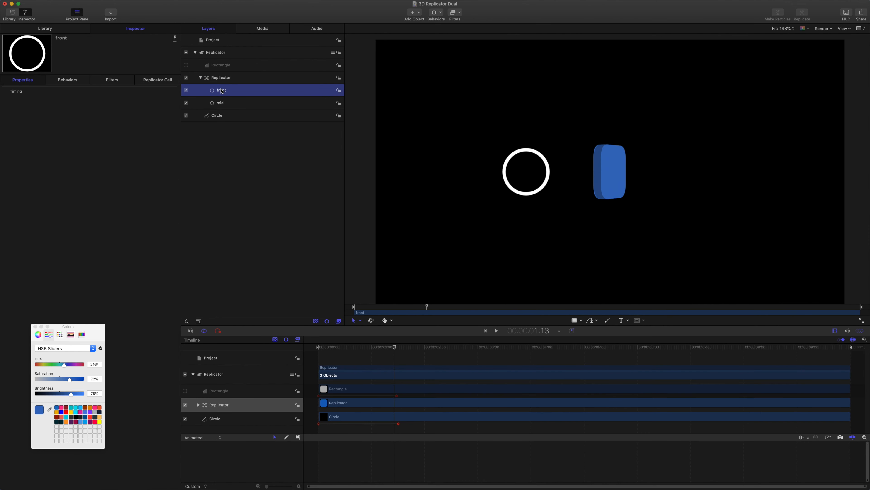
Step: Duplicate 'front', move the copy below 'mid', and set its Y angle to 180°
key("super+d")
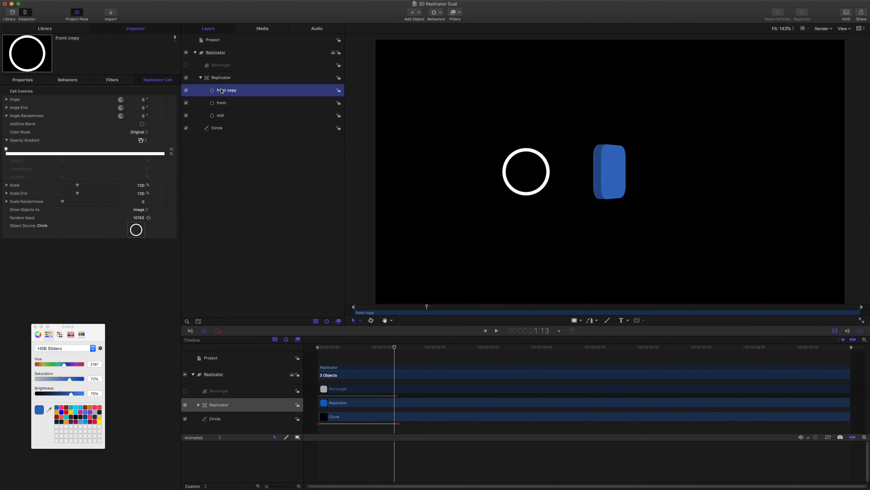
key("super+bracketleft")
key("super+bracketleft")
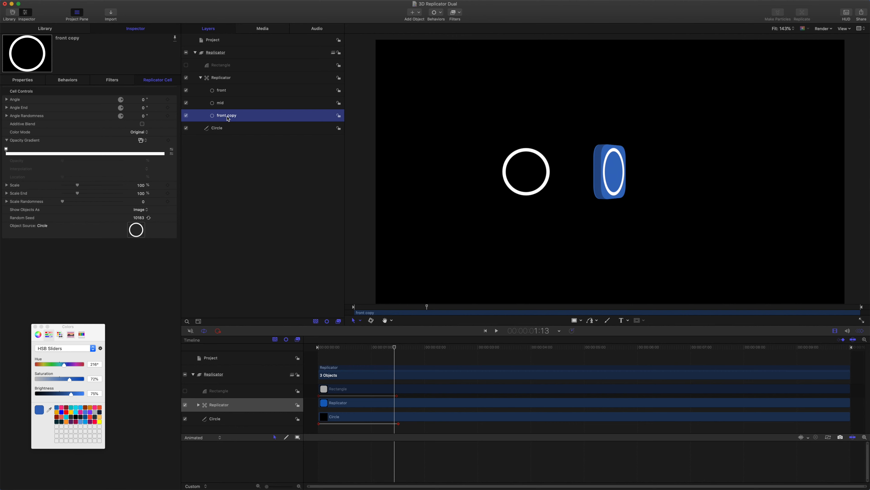
left_click_drag(395, 347, 375, 347)
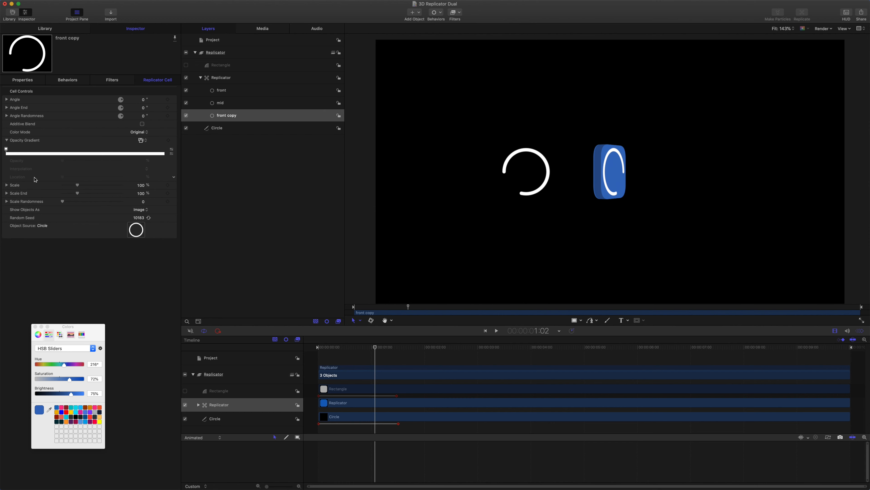
left_click(7, 99)
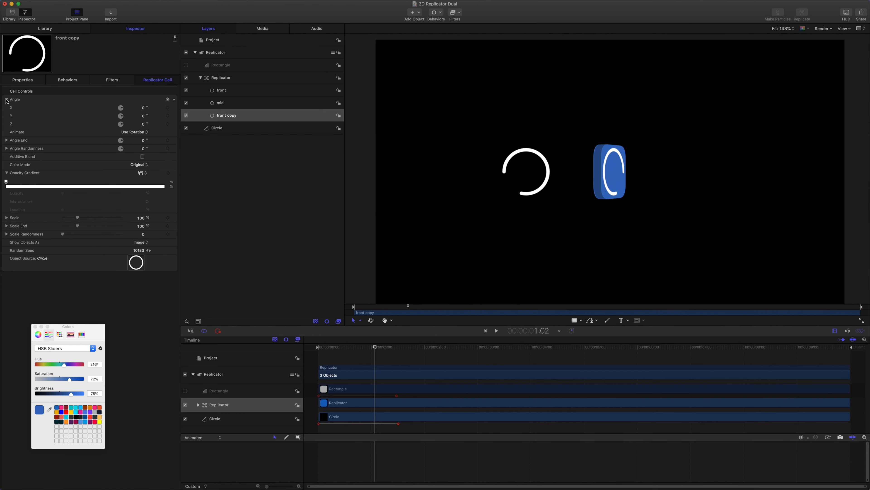
left_click(144, 119)
type("180")
key("Return")
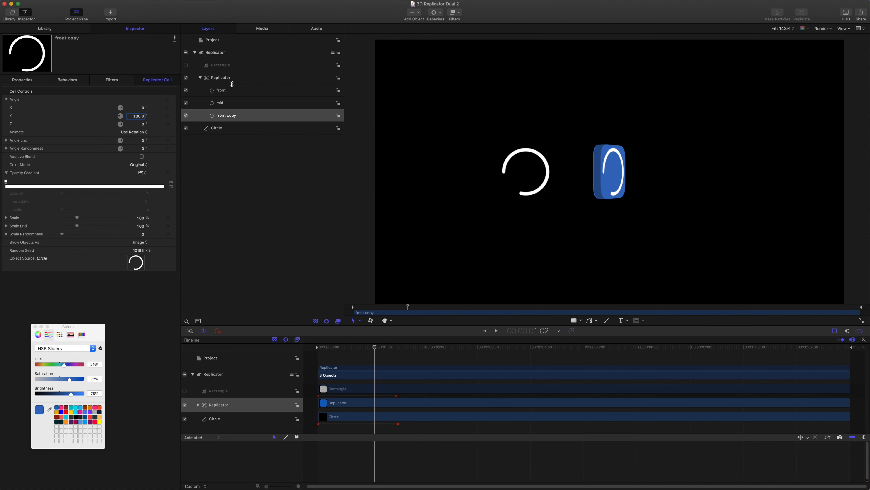
Step: Delete the front and front copy cells from the nested Replicator
left_click(226, 92)
key("Delete")
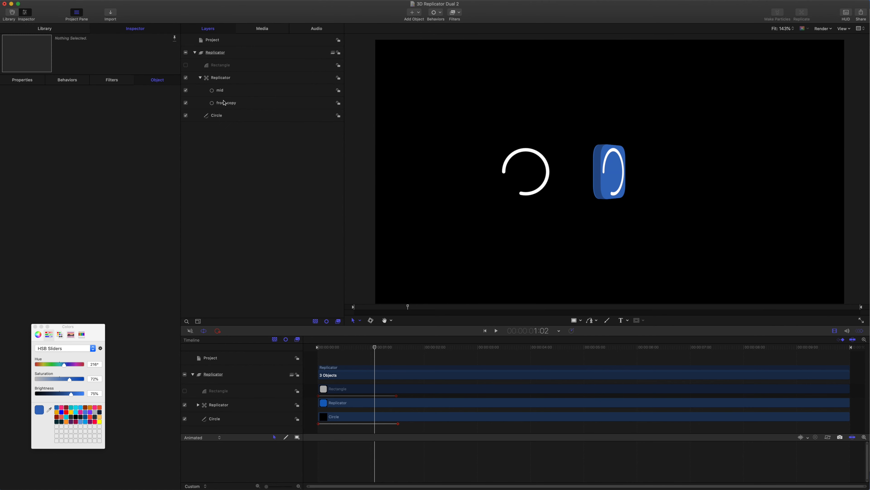
left_click(225, 105)
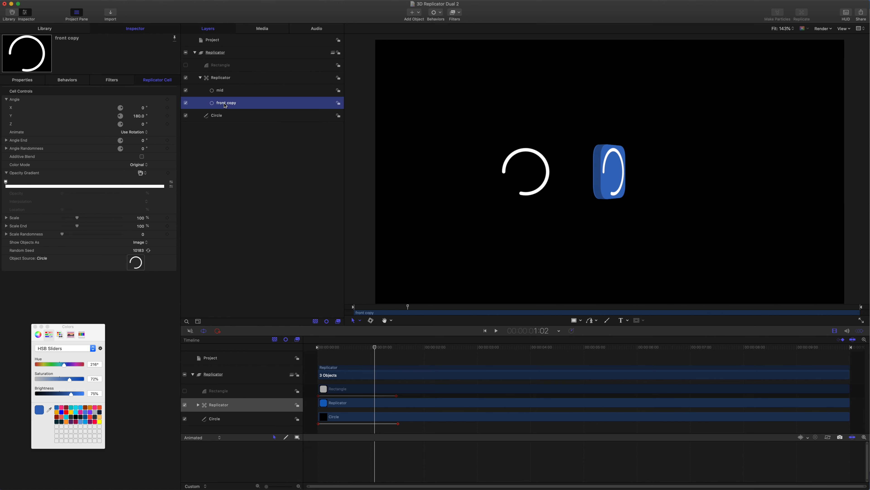
key("Delete")
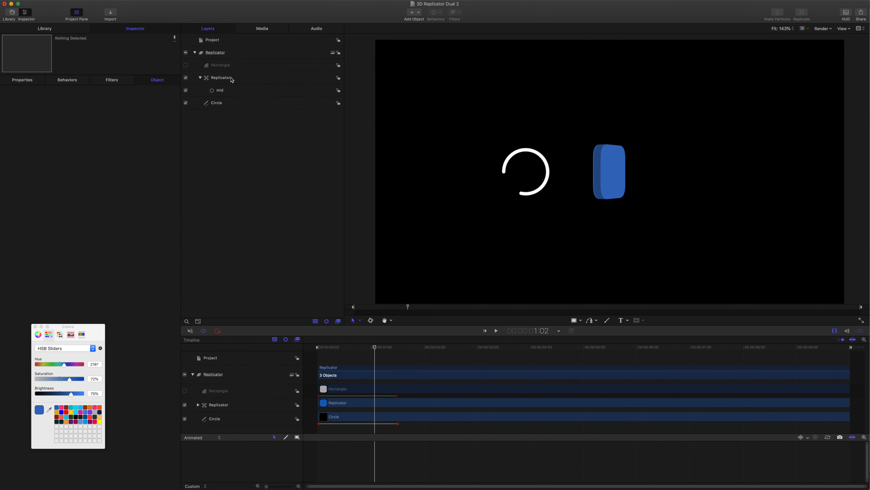
Step: Reset the nested Replicator's Y rotation to 0° via Reset Parameter
left_click(227, 78)
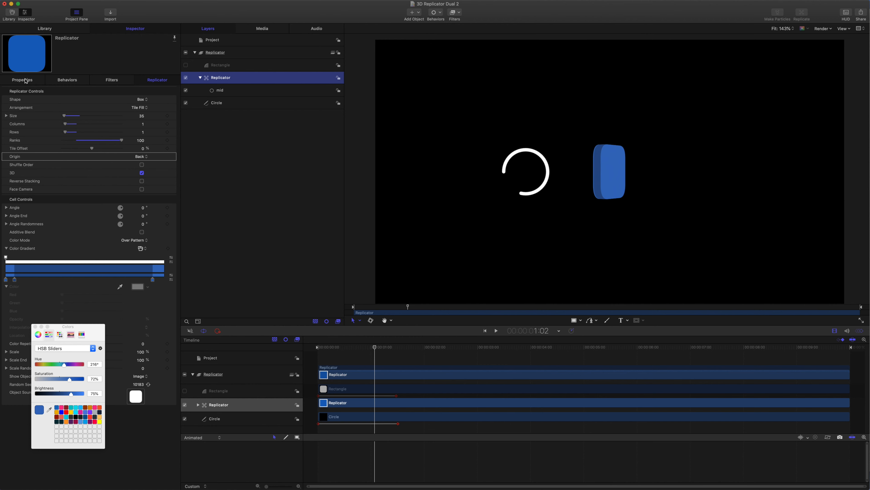
left_click(22, 79)
left_click(173, 125)
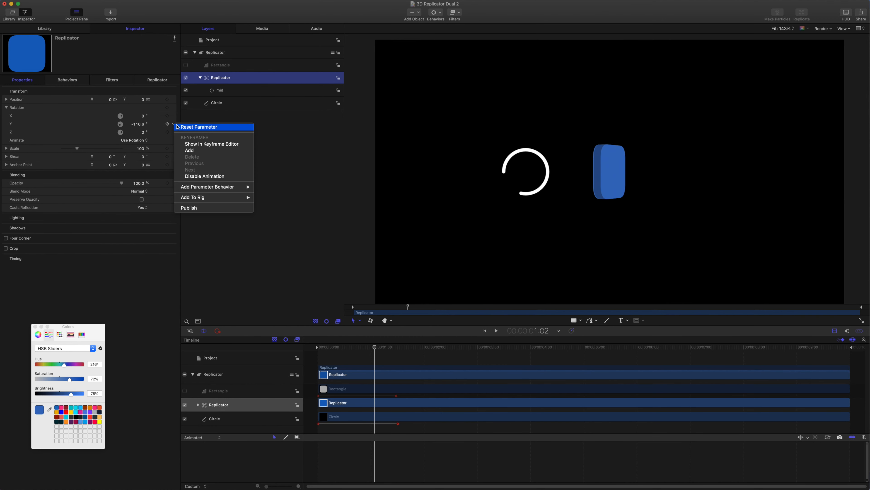
left_click(205, 127)
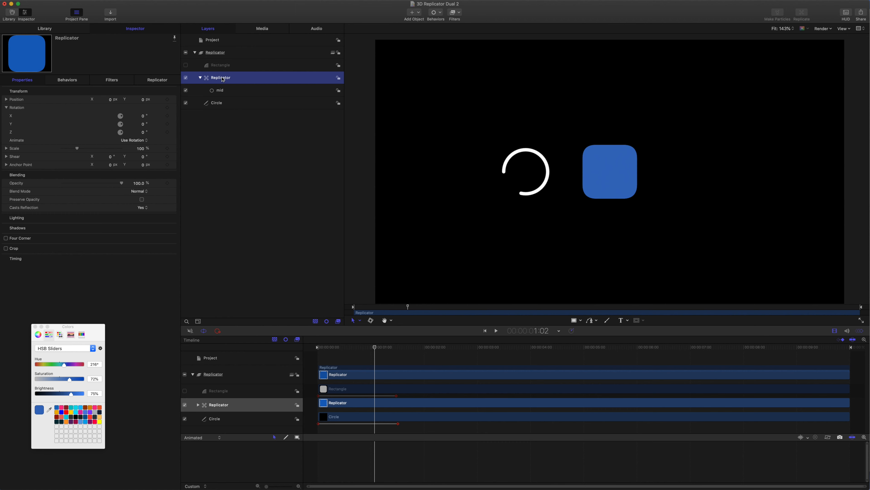
Step: Duplicate the nested Replicator, make Circle its source, and rename its cell to 'circle'
key("super+d")
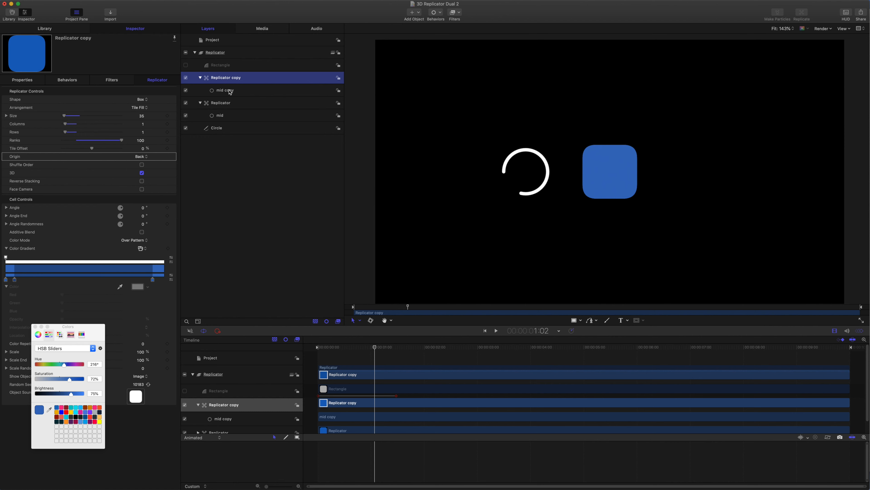
left_click_drag(215, 131, 229, 92)
left_click(229, 92)
double_click(228, 91)
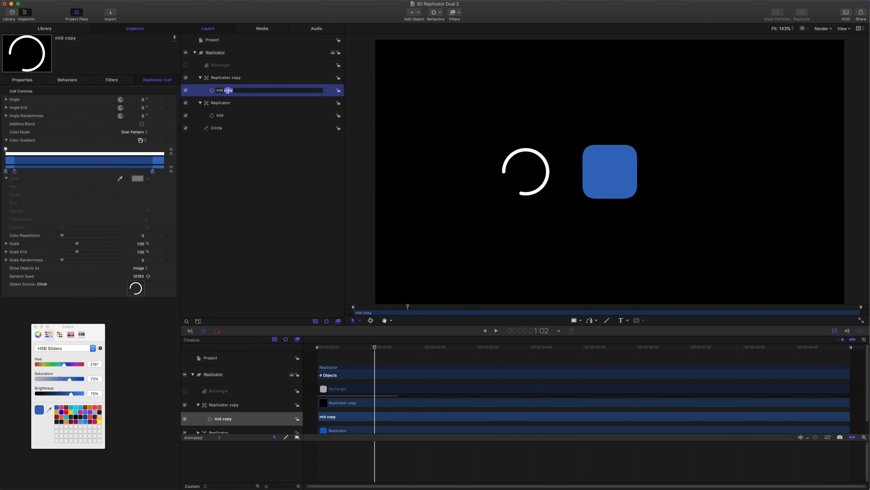
key("BackSpace")
key("BackSpace")
key("BackSpace")
type("circle")
key("Return")
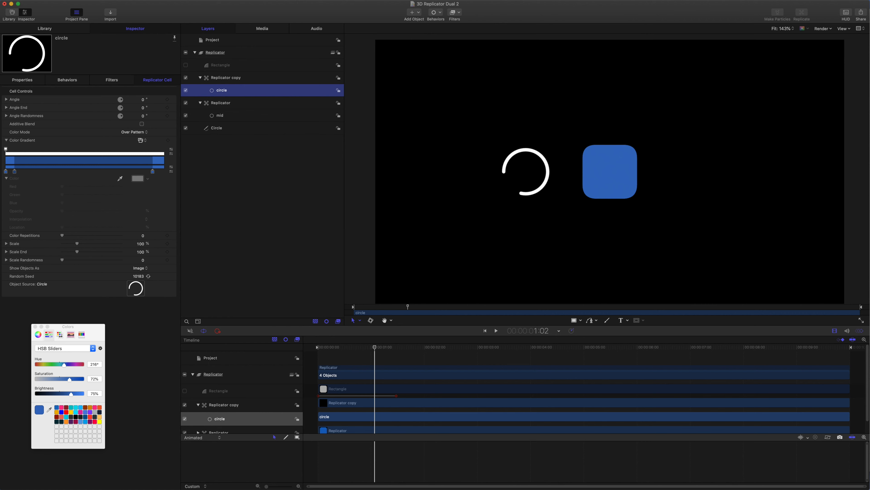
Step: Rename the mid cell to 'square' and the copied replicator to 'Replicator'
left_click(225, 116)
double_click(225, 116)
type("s")
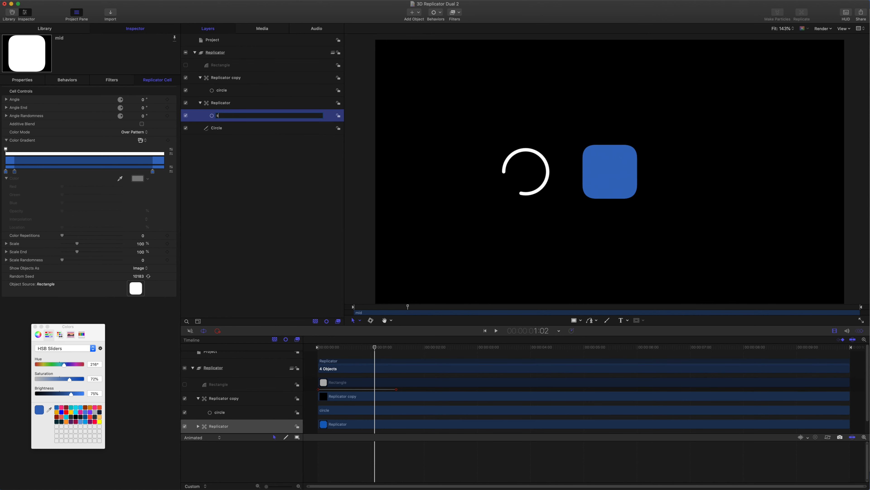
type("quare")
key("Return")
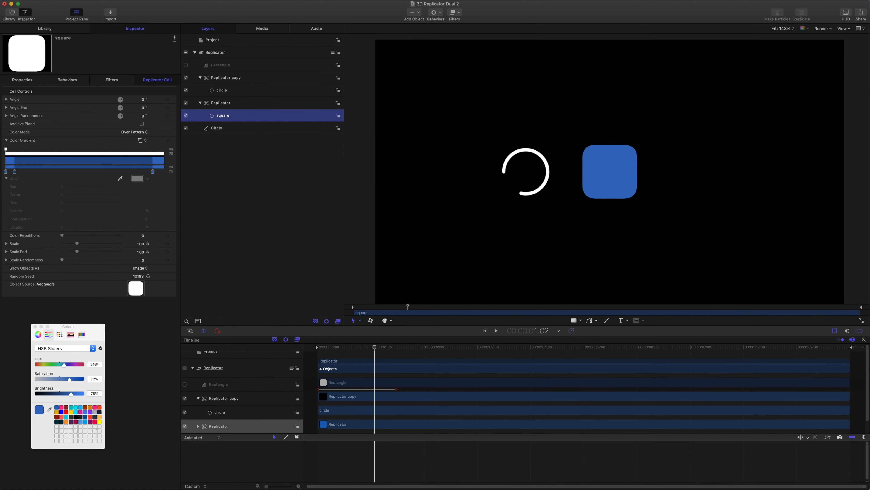
left_click(238, 77)
double_click(238, 77)
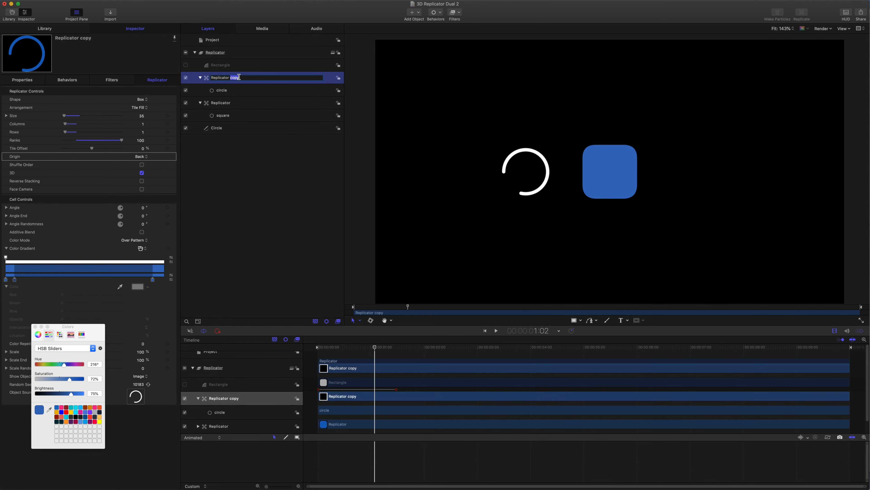
key("BackSpace")
key("Return")
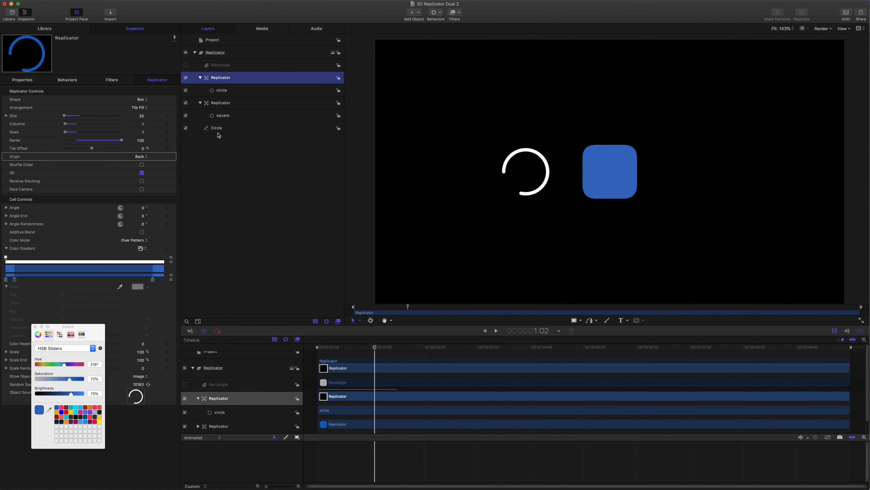
Step: Hide the original Circle layer and set the circle cell's Color Mode to Original
left_click(185, 128)
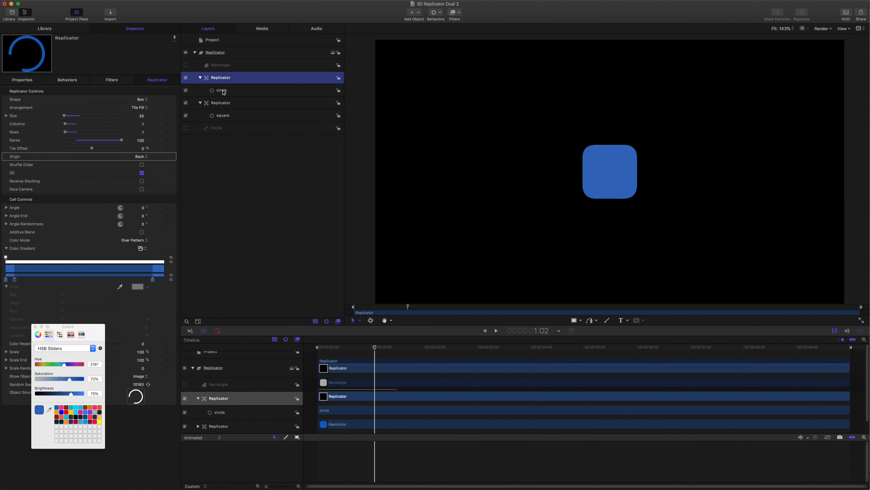
left_click(223, 91)
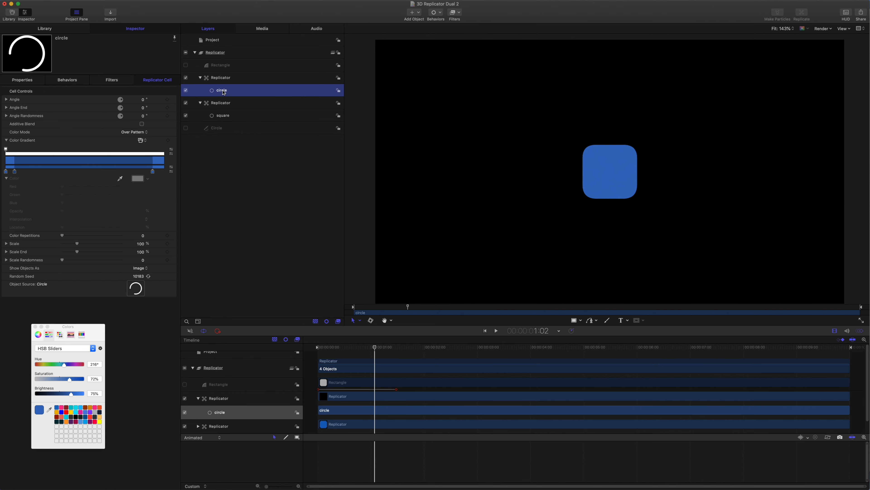
left_click(139, 132)
left_click(138, 121)
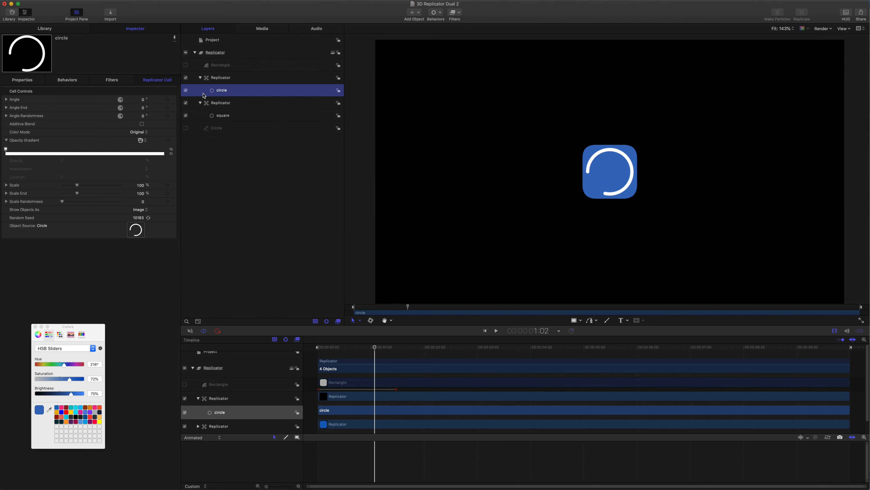
left_click(219, 53)
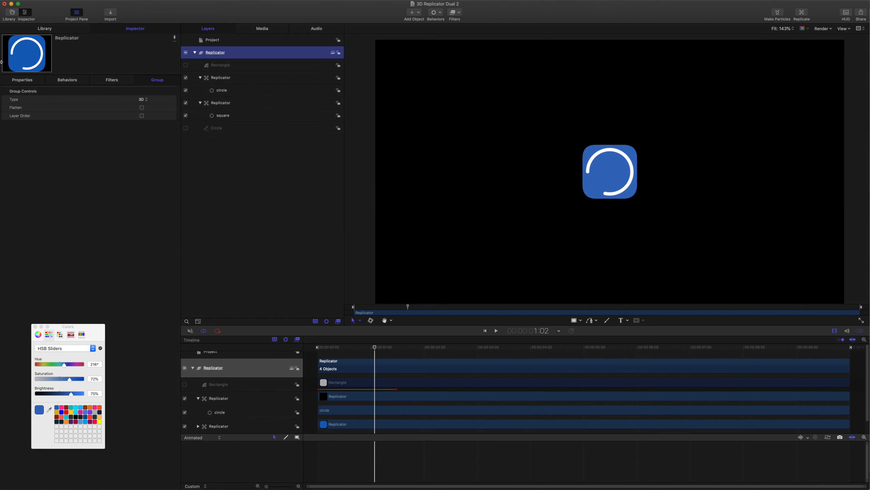
Step: Rotate the Replicator group around Y to about -114.7°
left_click(23, 81)
mouse_move(139, 124)
left_mouse_down()
mouse_move(125, 124)
mouse_move(145, 124)
mouse_move(137, 124)
left_mouse_up()
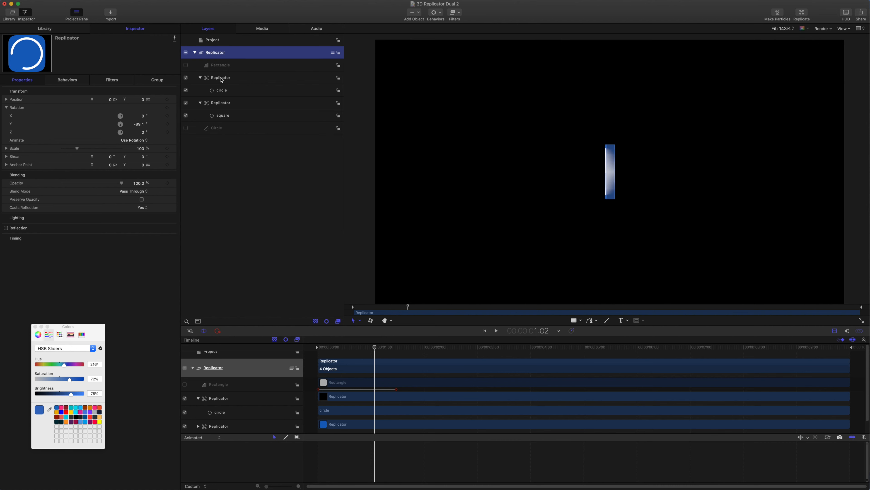
key("super+z")
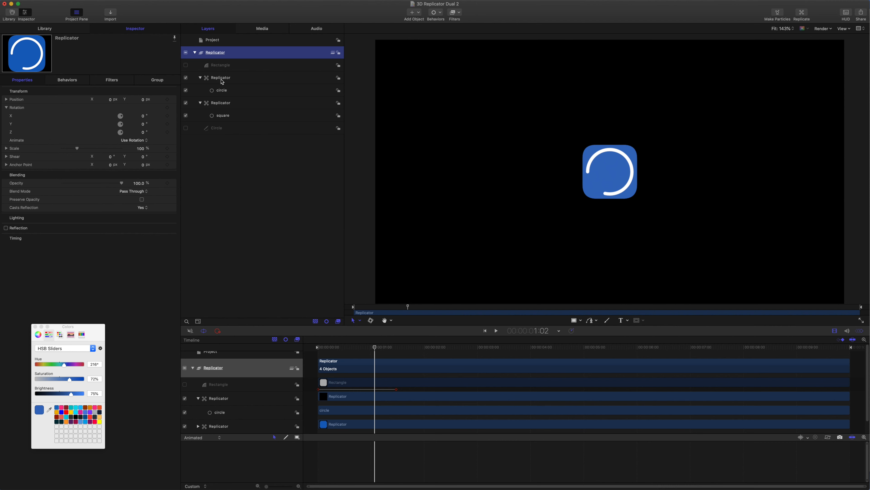
left_click_drag(142, 123, 139, 123)
key("super+z")
left_click_drag(144, 125, 137, 124)
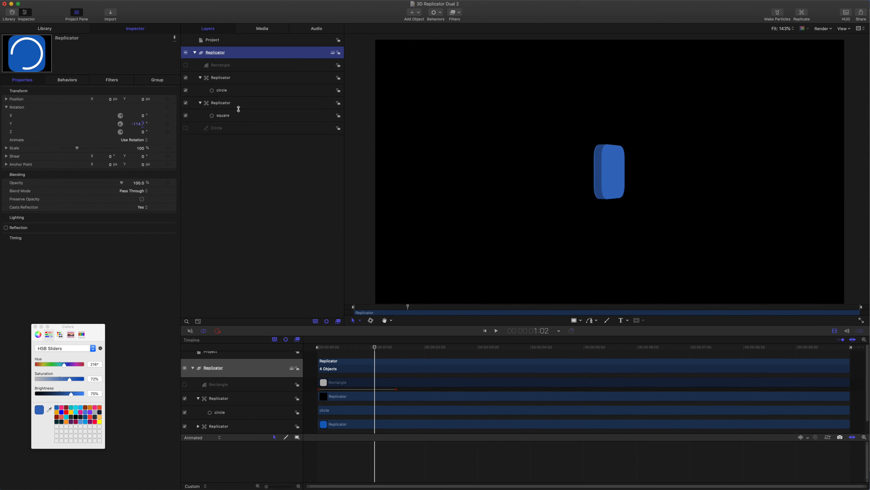
Step: Set the circle replicator's Size to 36, then enlarge it to 174
left_click(226, 77)
left_click(156, 81)
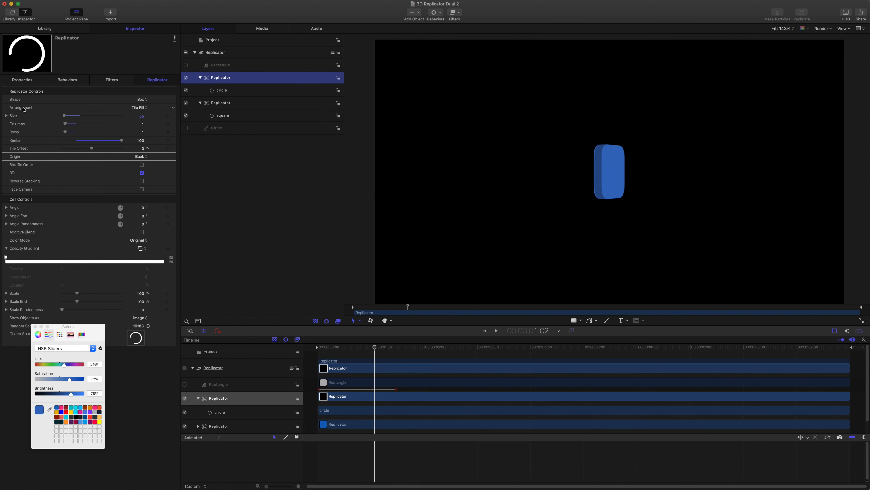
left_click(141, 116)
type("36")
key("Return")
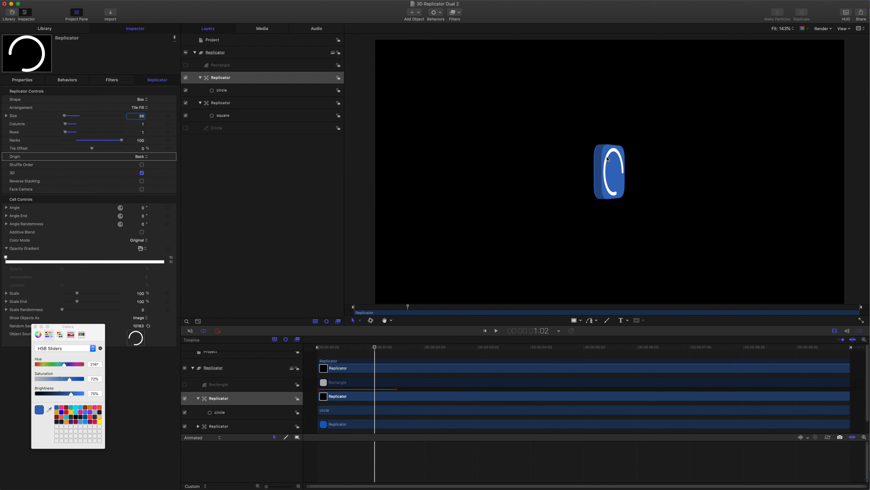
left_click_drag(141, 116, 168, 117)
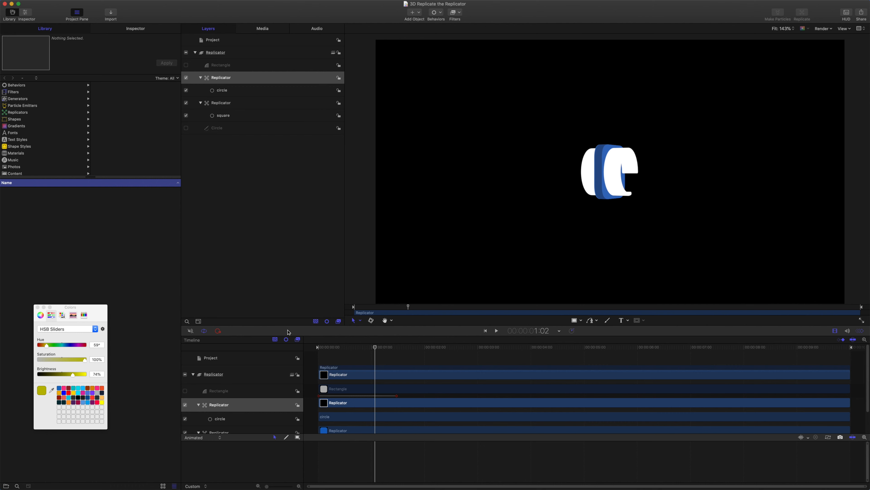
Step: Delete the circle replicator and its cell
left_click(227, 51)
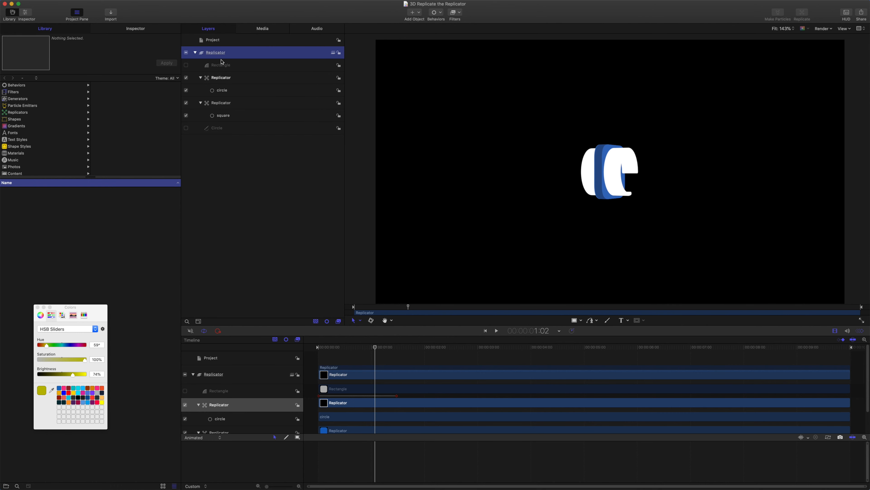
left_click(223, 81)
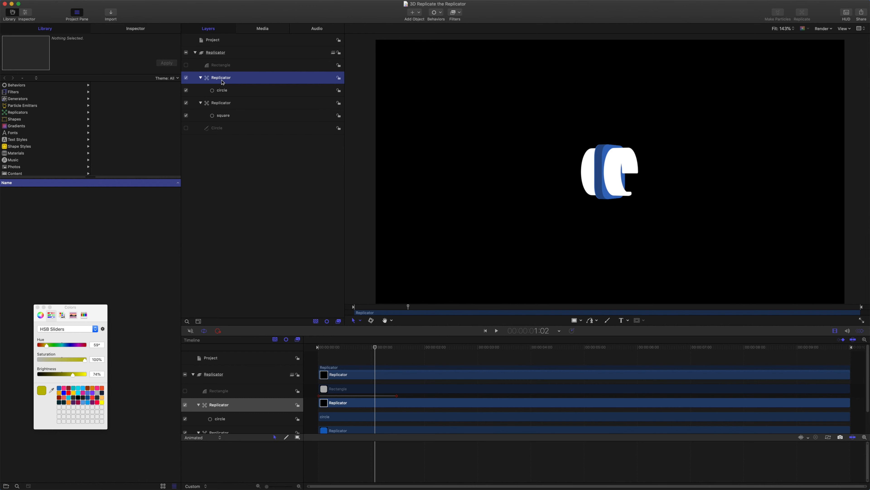
key("Delete")
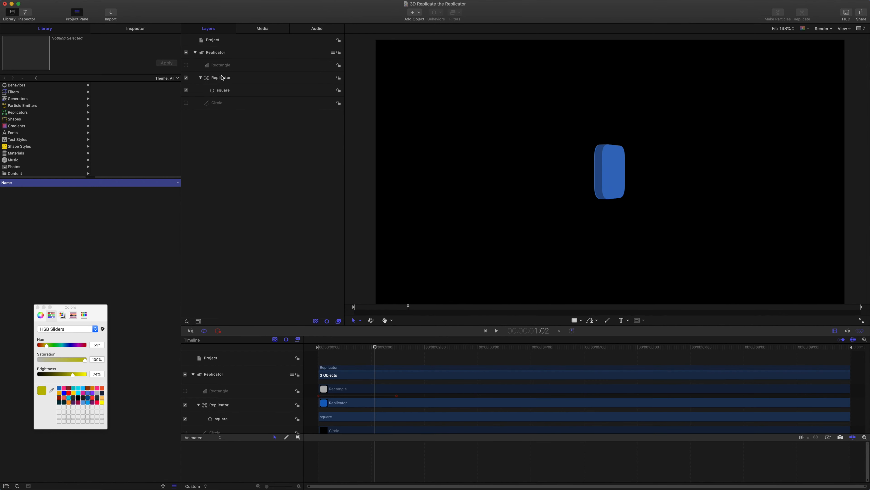
Step: Set the top Replicator group's Y rotation back to 0°
left_click(216, 52)
left_click(118, 29)
left_click(62, 31)
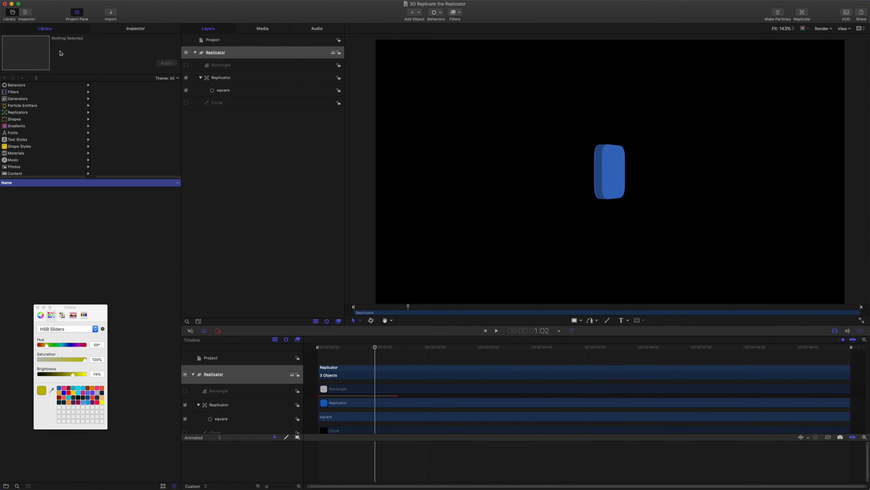
left_click(137, 28)
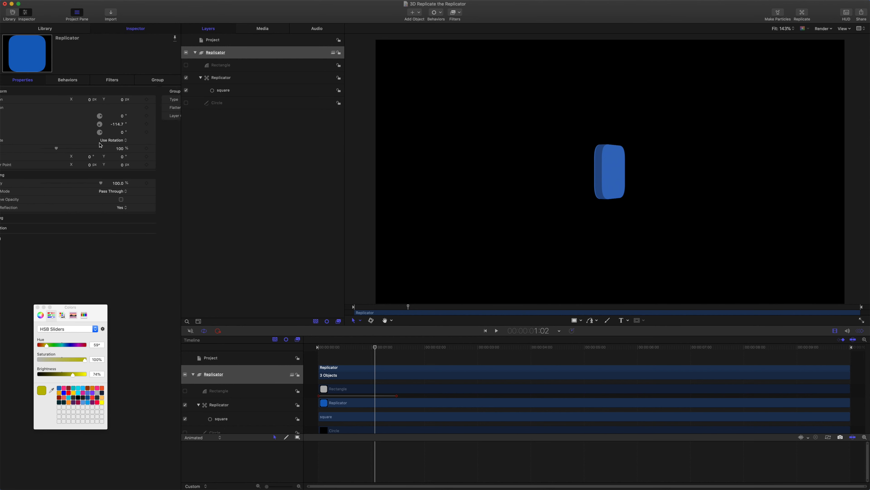
double_click(136, 124)
type("0")
key("Return")
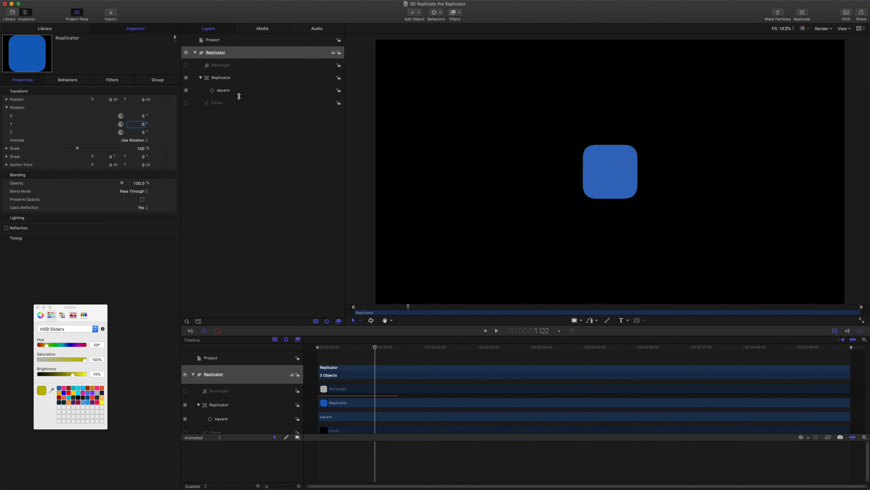
left_click(223, 79)
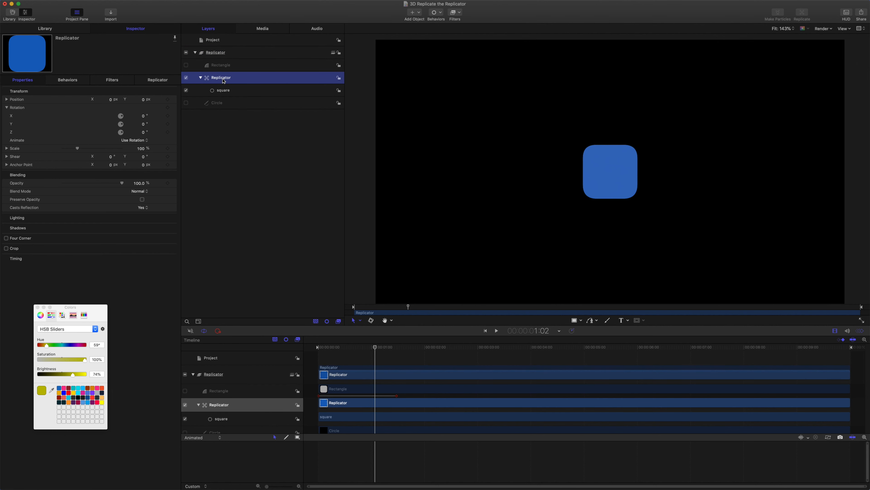
Step: Duplicate the square replicator, naming the copy 'Replicator' and its cell 'square'
key("super+d")
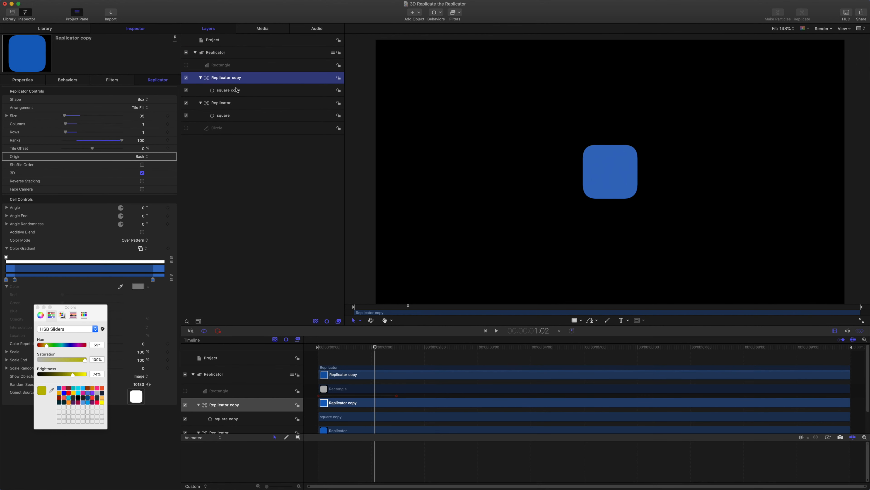
double_click(239, 79)
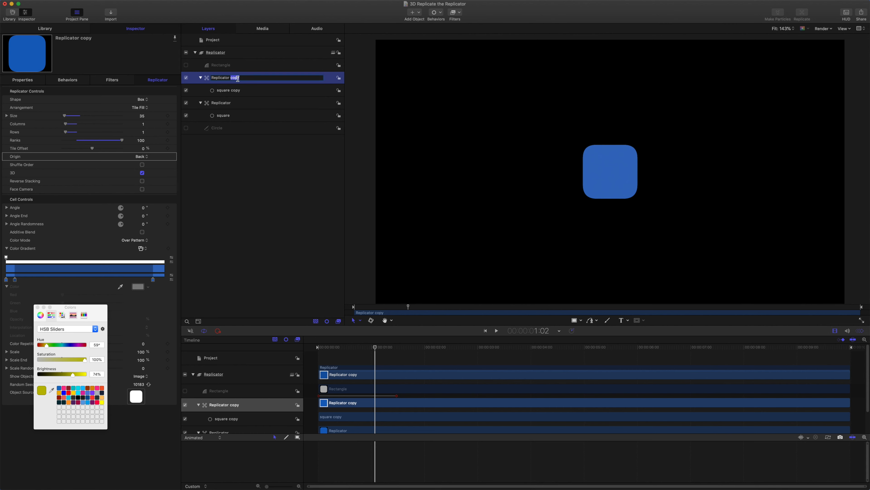
key("BackSpace")
key("BackSpace")
key("Return")
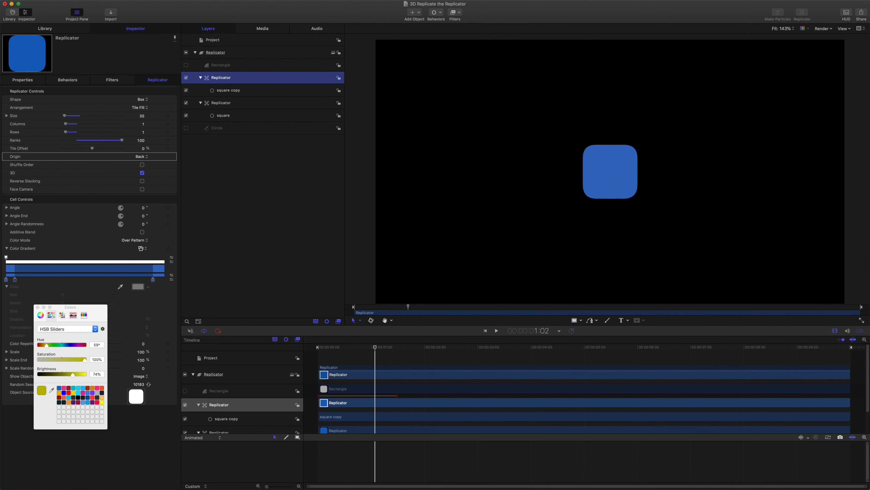
double_click(237, 90)
key("BackSpace")
key("BackSpace")
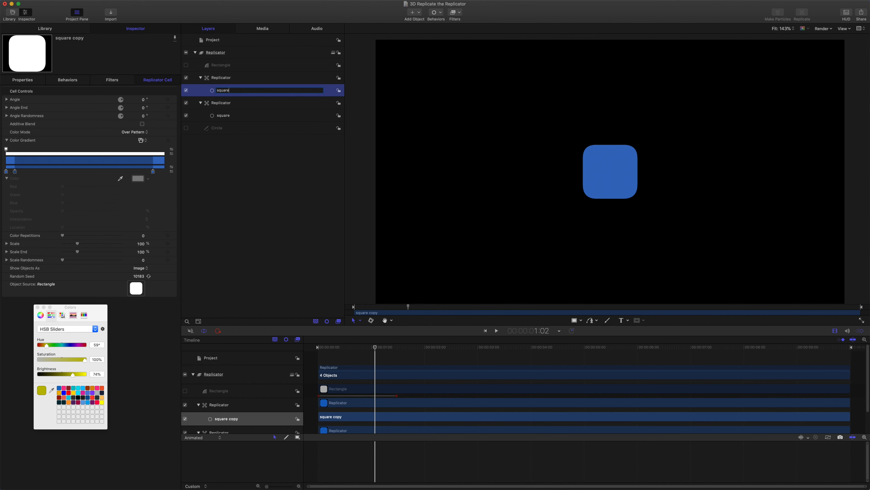
key("Return")
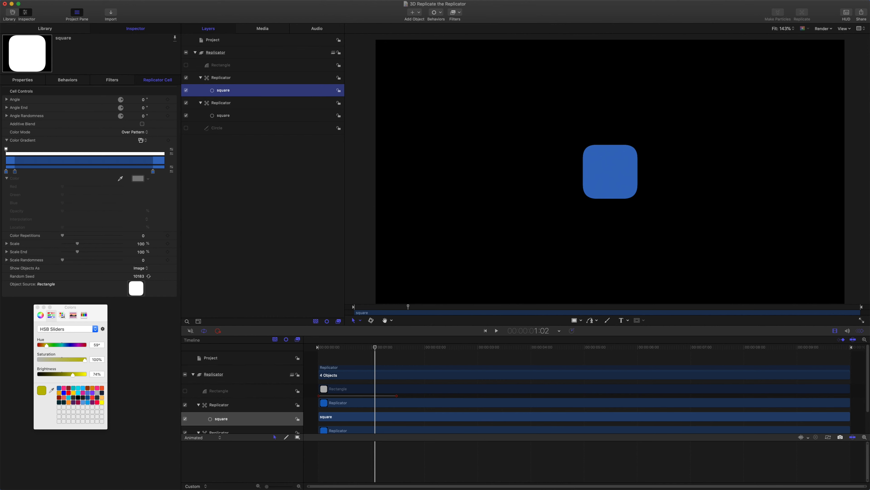
Step: Rename the lower replicator to 'source' and hide it
double_click(227, 105)
type("source")
key("Return")
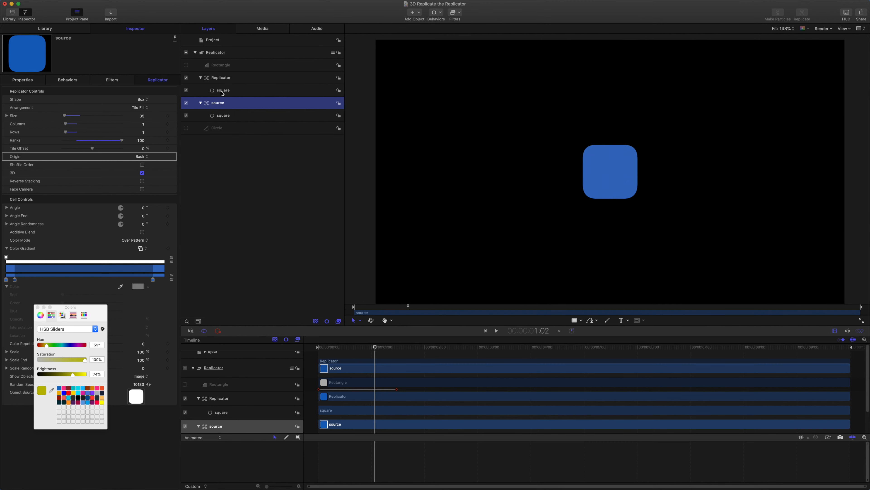
left_click(186, 103)
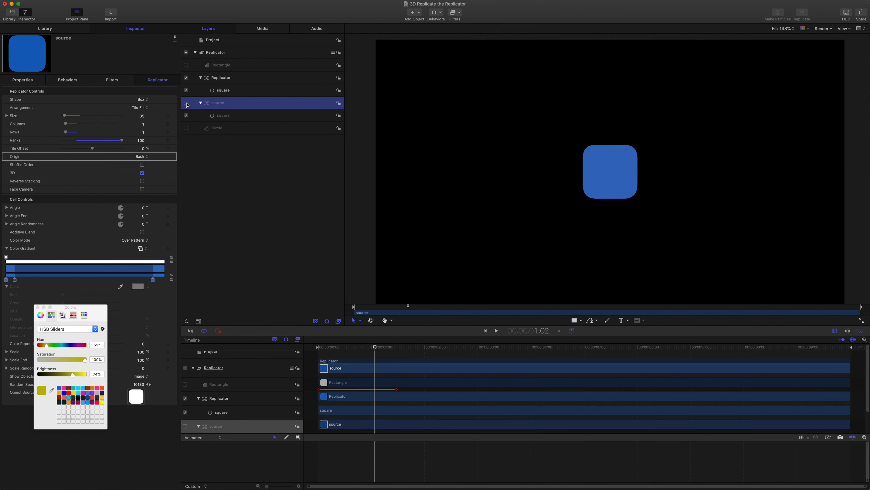
left_click(222, 79)
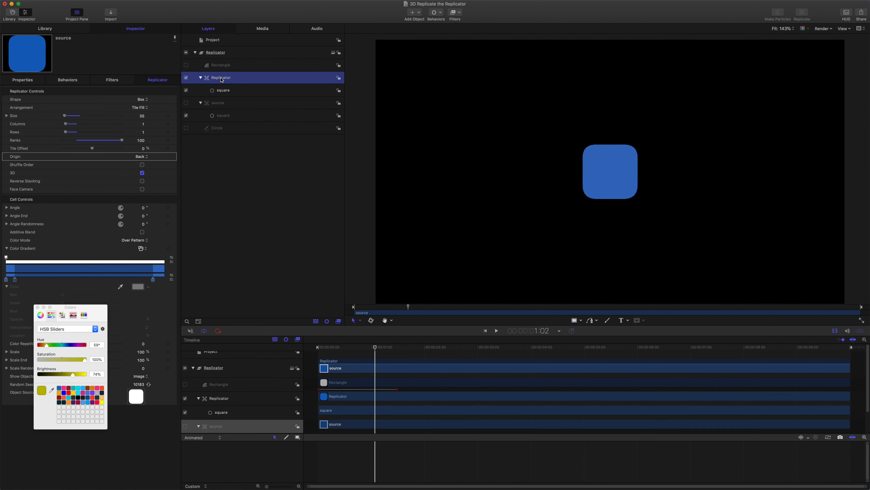
Step: Set the Replicator Shape to Circle with an Outline arrangement
left_click(143, 100)
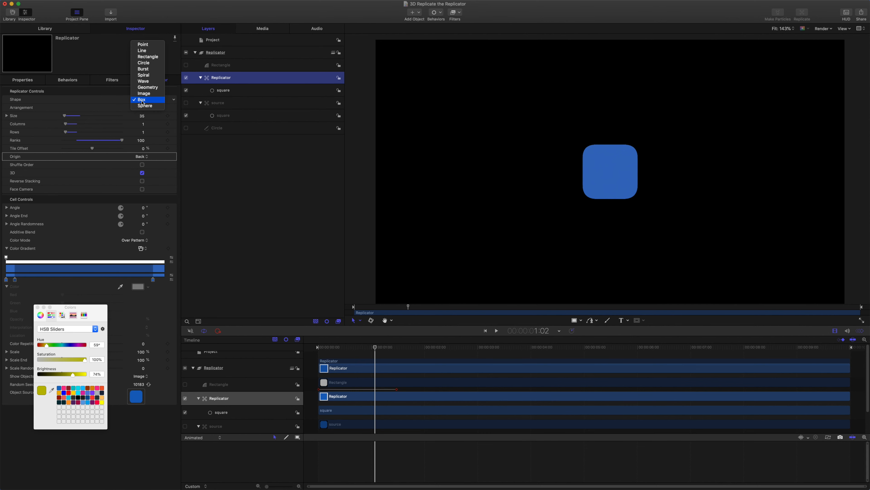
left_click(147, 63)
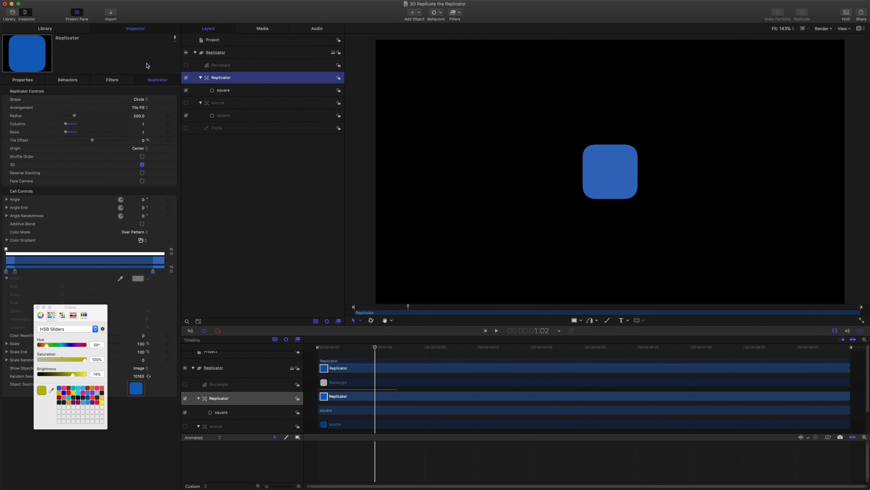
left_click(141, 107)
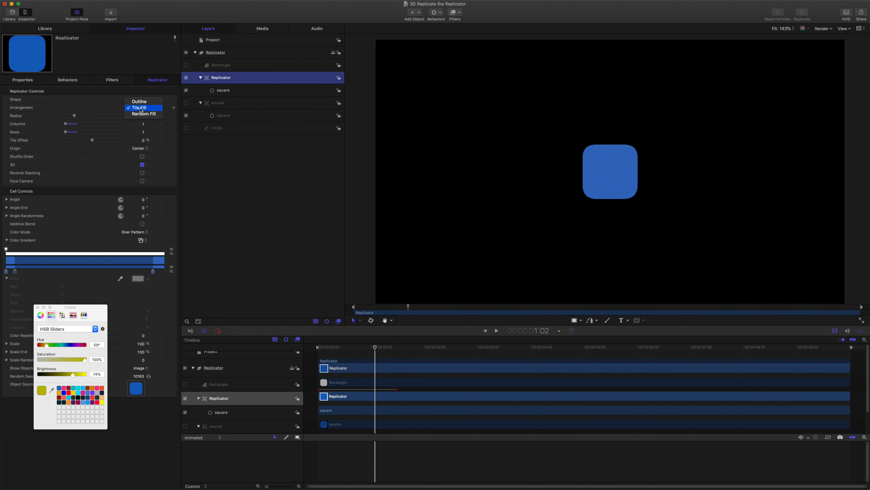
left_click(143, 102)
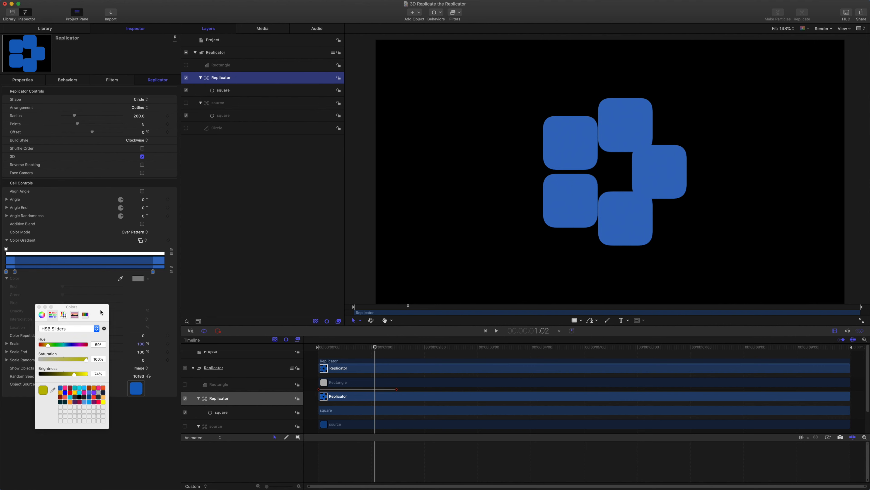
Step: Scale the replicated boxes to 70%
left_click_drag(39, 349, 212, 300)
left_click(144, 344)
type("70")
key("Return")
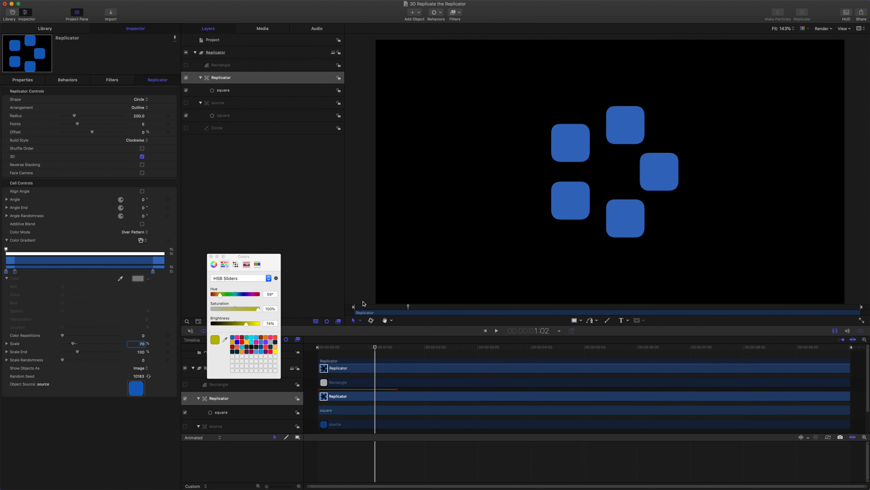
Step: Tilt the replicator in 3D around X on the canvas
left_click(371, 312)
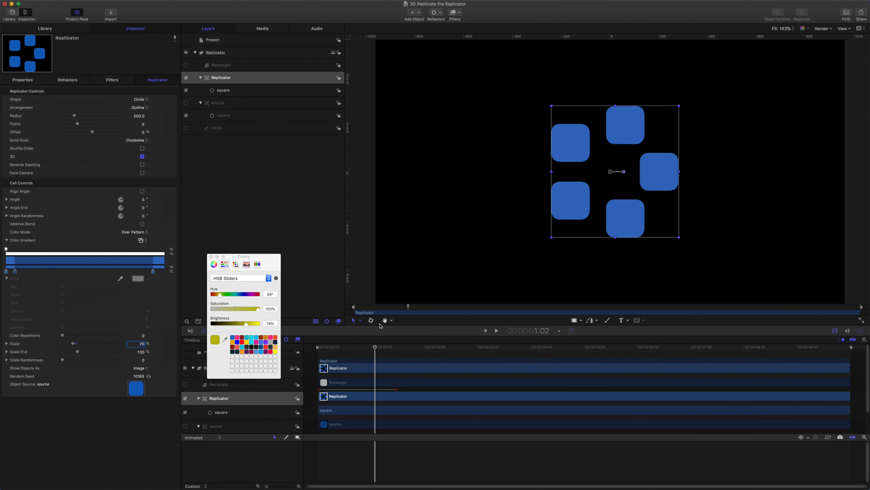
left_click(371, 320)
left_click_drag(610, 141, 613, 132)
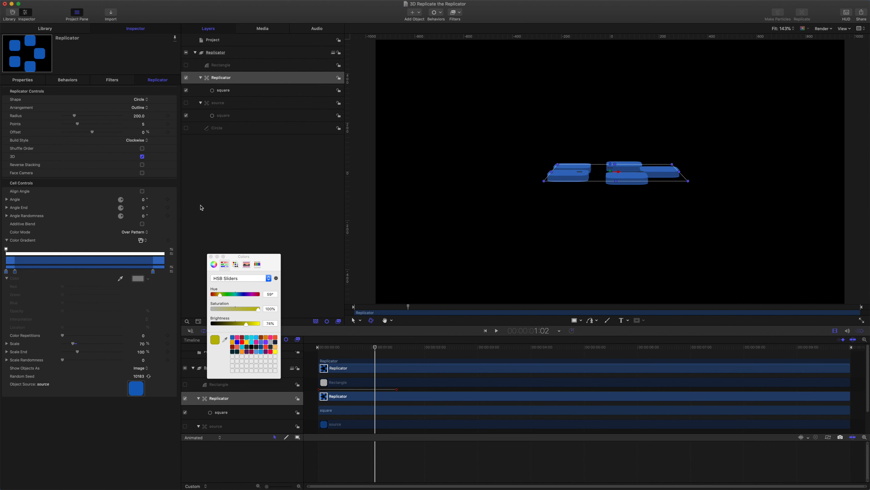
Step: Set the cell Angle X and Angle Y to 90°
left_click(7, 200)
left_click(144, 208)
type("90")
key("Return")
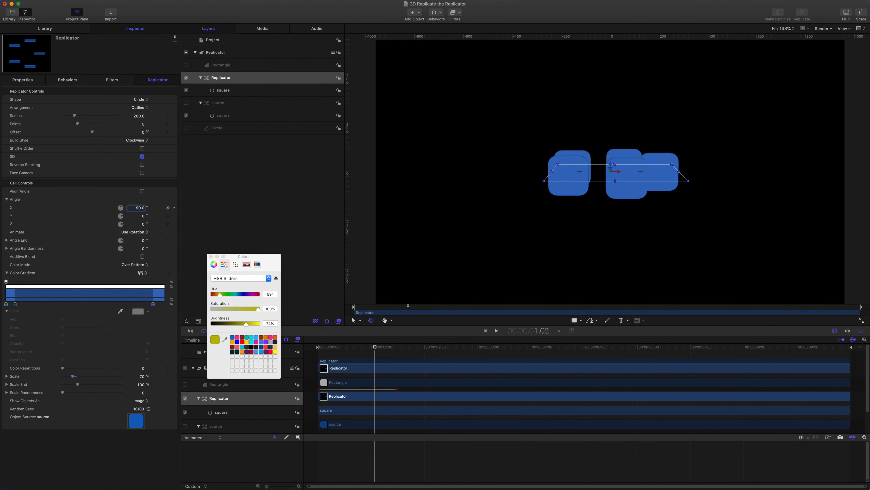
key("Tab")
type("90")
key("Return")
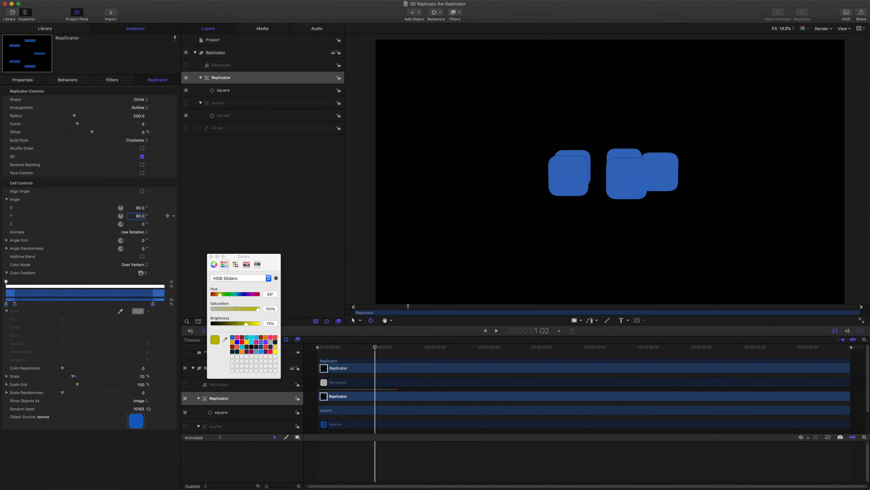
Step: Turn on Align Angle and set the circle Radius to 300
left_click(142, 191)
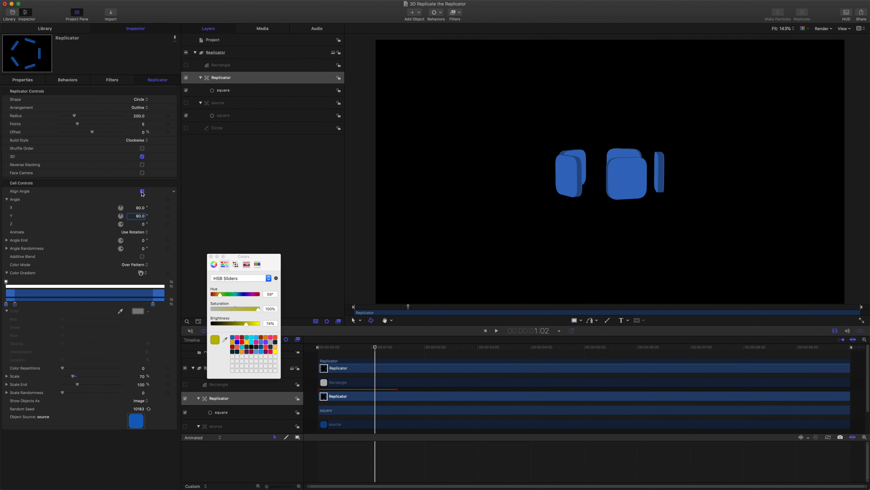
left_click(139, 117)
type("300")
key("Return")
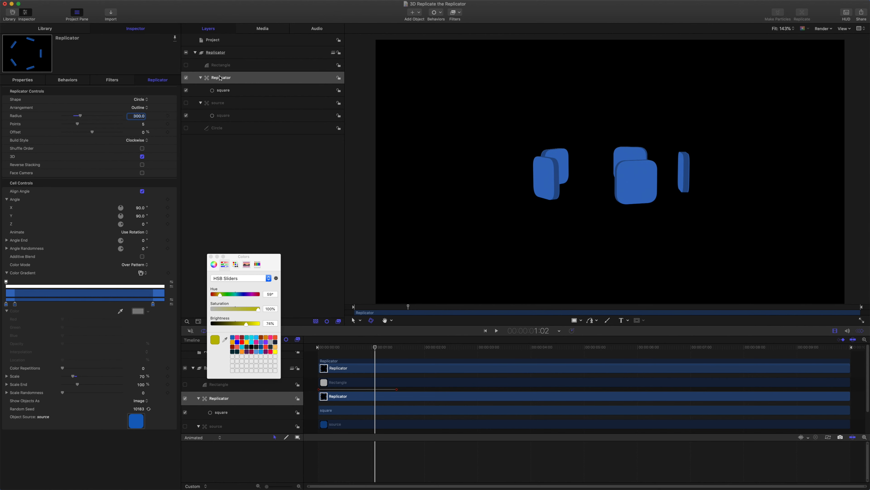
left_click(14, 79)
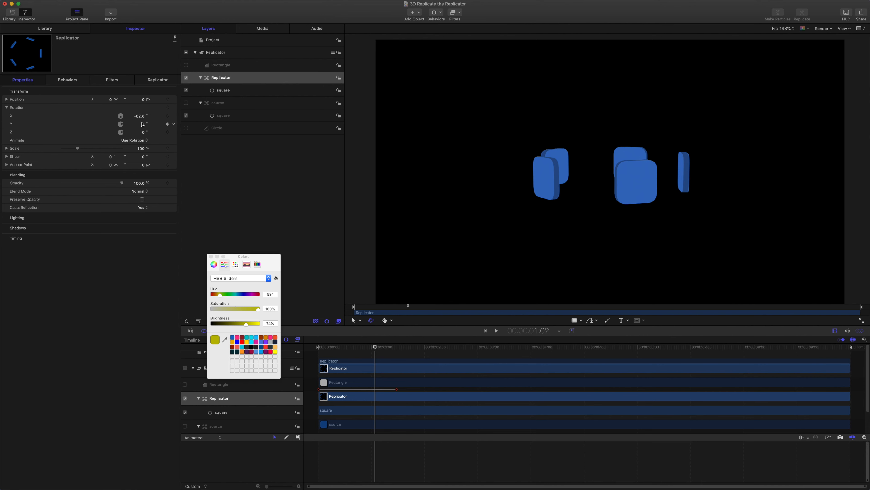
Step: Rotate the replicator 14° around Y and drag its Offset to -200%
left_click_drag(144, 129, 143, 125)
left_click(157, 80)
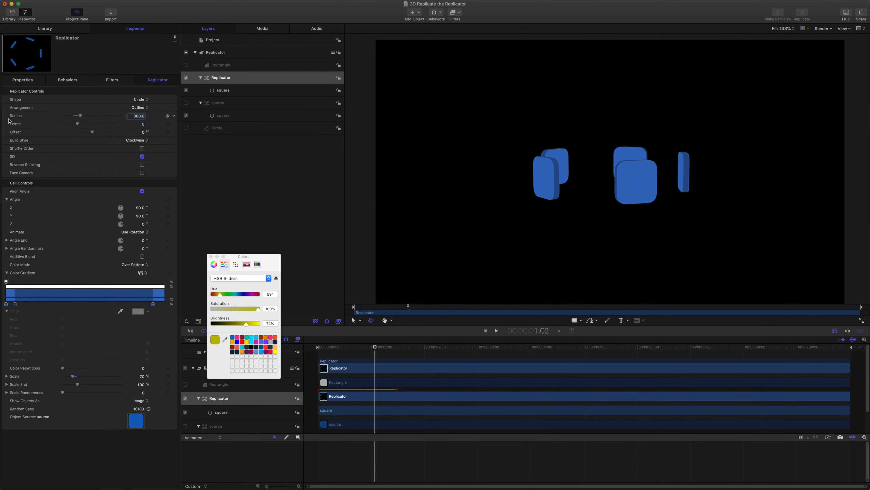
left_click(13, 134)
left_click_drag(141, 134, 115, 135)
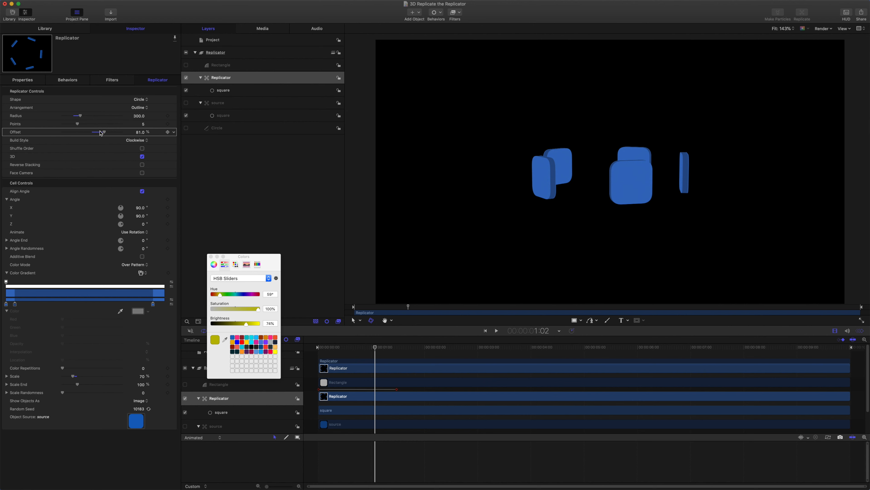
left_click_drag(101, 132, 62, 132)
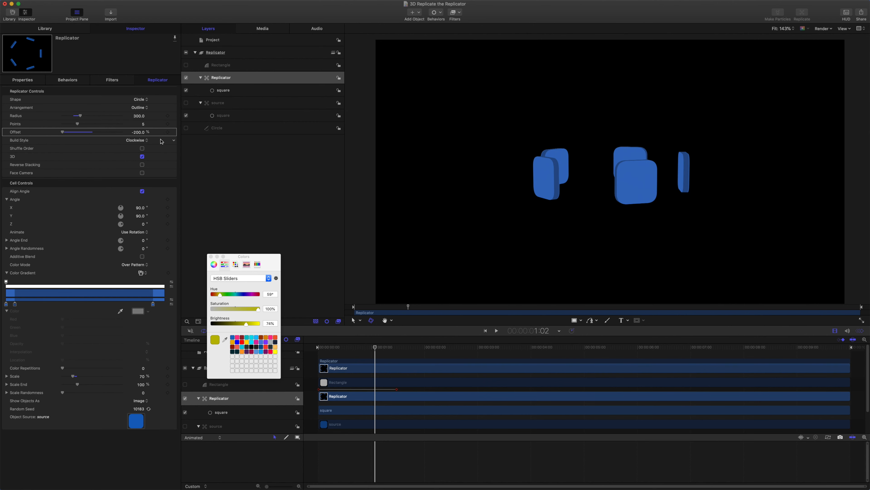
Step: Add a Rate behavior to Offset with a rate of 30
left_click(168, 132)
mouse_move(213, 194)
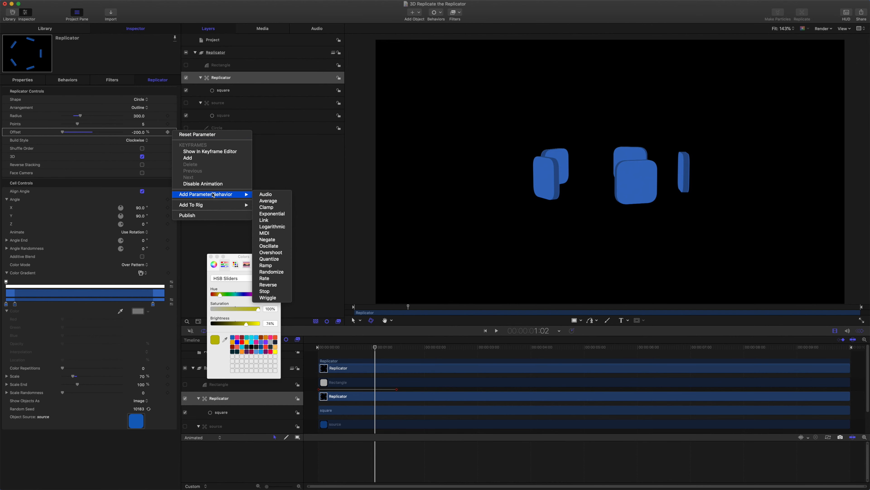
left_click(278, 279)
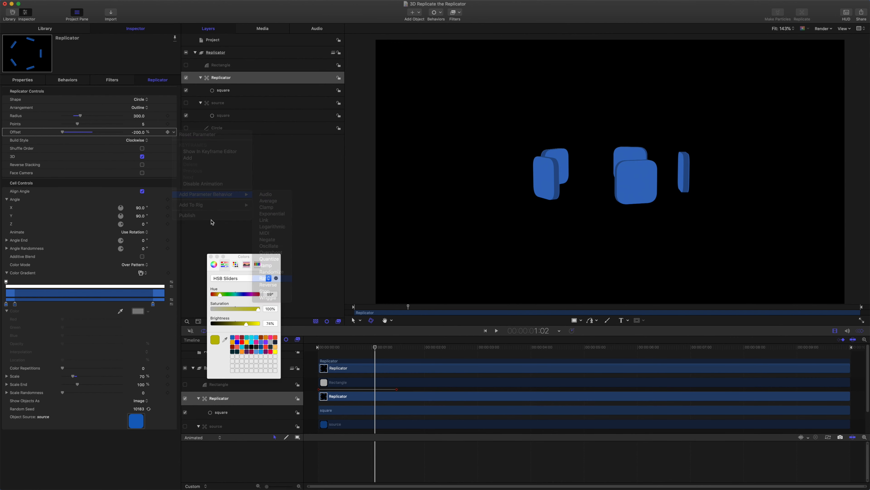
left_click(144, 100)
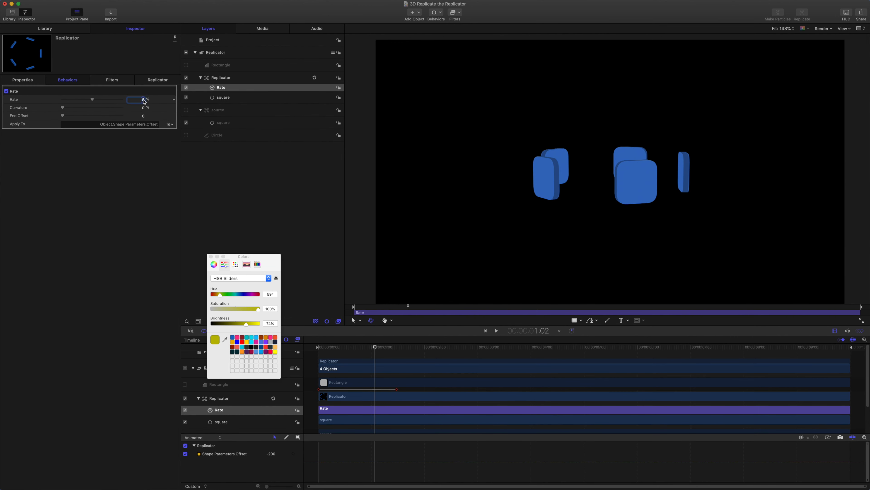
type("30")
key("Return")
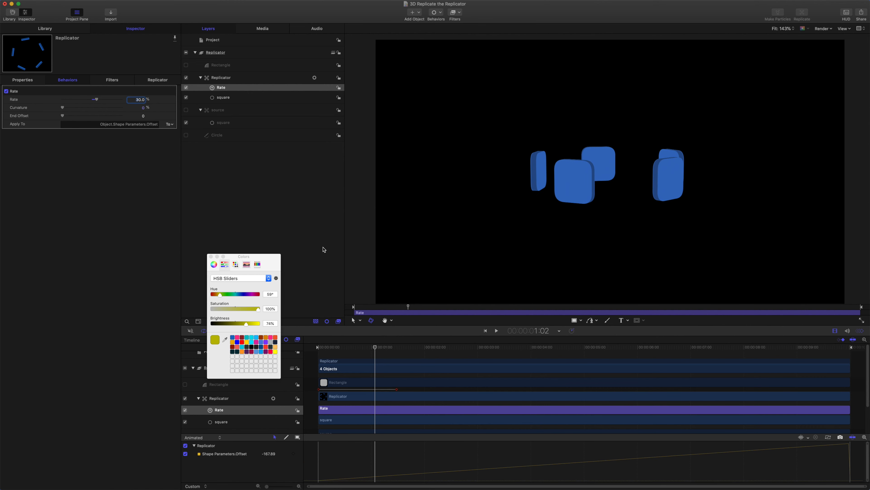
Step: Set the Replicator's Points to 7
left_click(222, 78)
left_click(158, 80)
left_click(143, 125)
type("7")
key("Return")
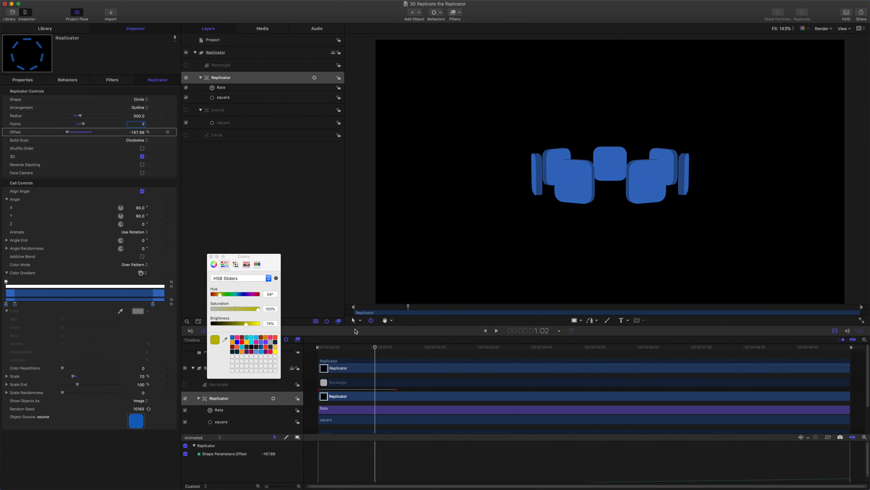
Step: RAM-preview the spinning ring and play it from the start
key("super+r")
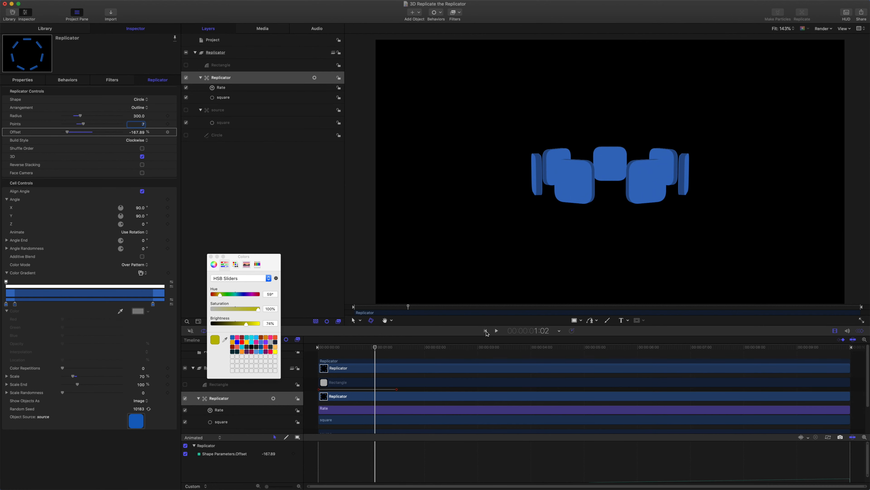
left_click(486, 331)
left_click(497, 331)
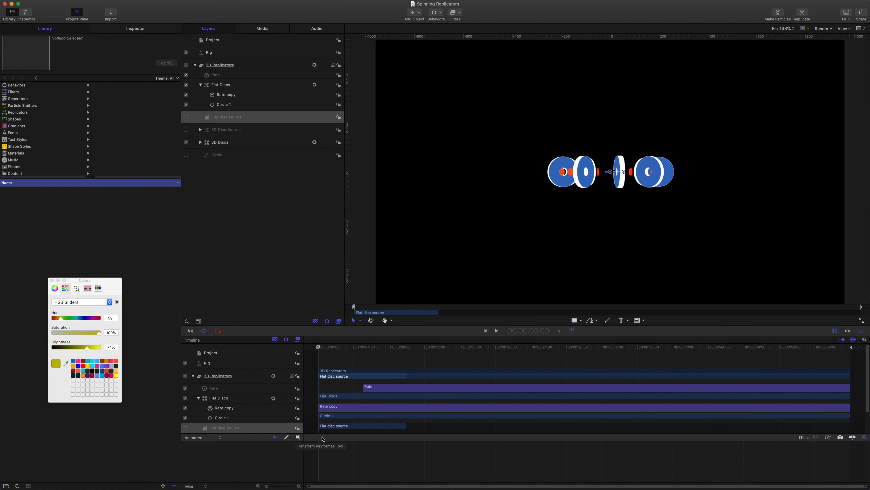
Step: Play back the Spinning Replicators project to watch the red-centred blue discs spin around the ring
left_click(497, 332)
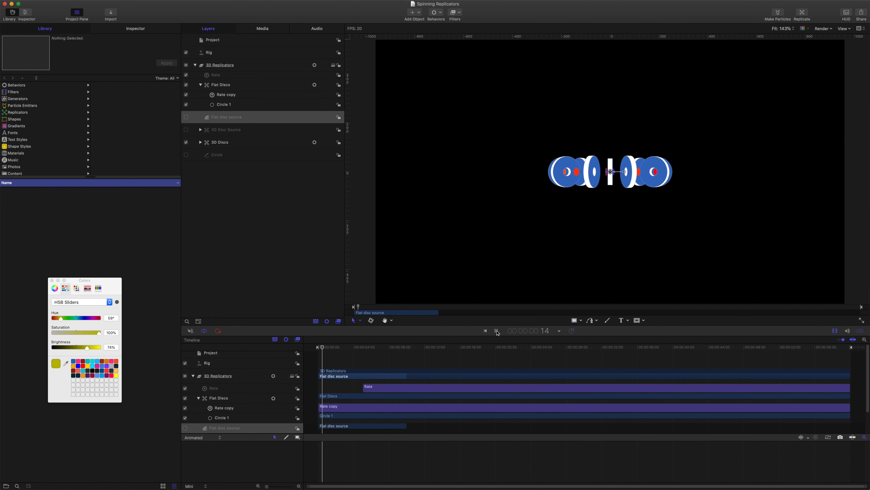